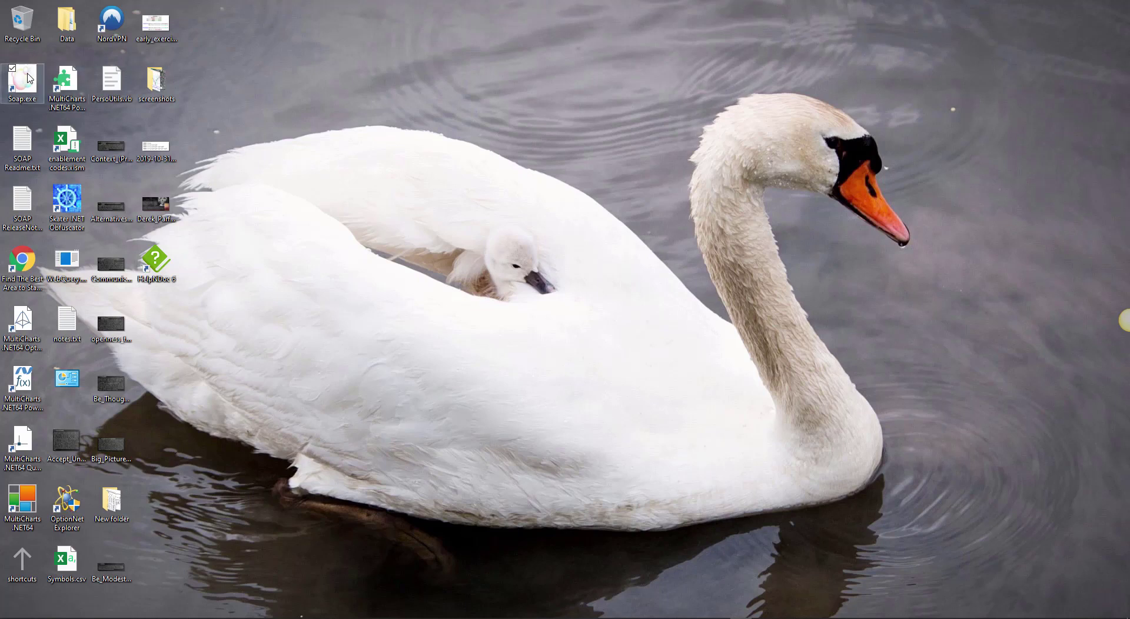
Launch SOAP from the desktop.
click(27, 78)
double_click(28, 78)
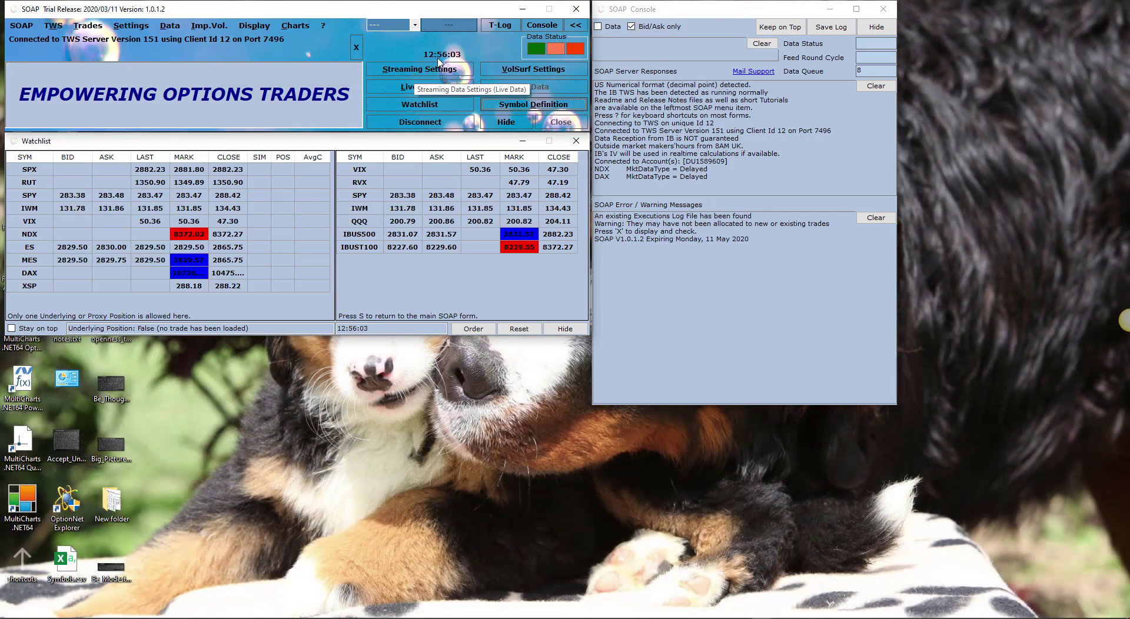
Check the connection IP, port and client ID in the streaming settings, and hide the settings form.
click(435, 68)
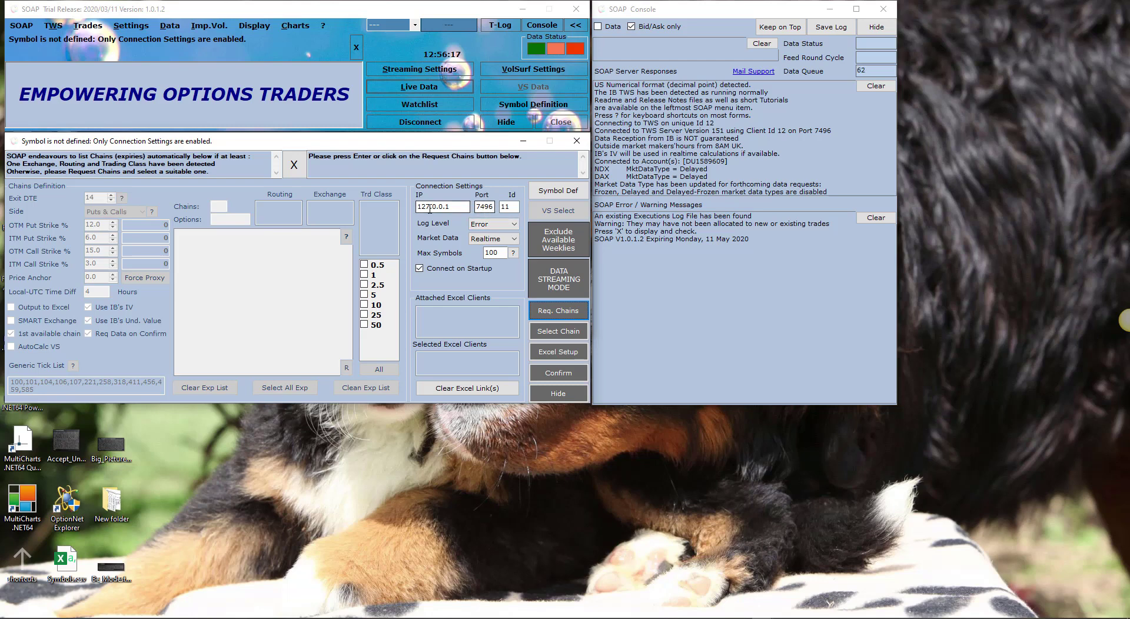
click(493, 210)
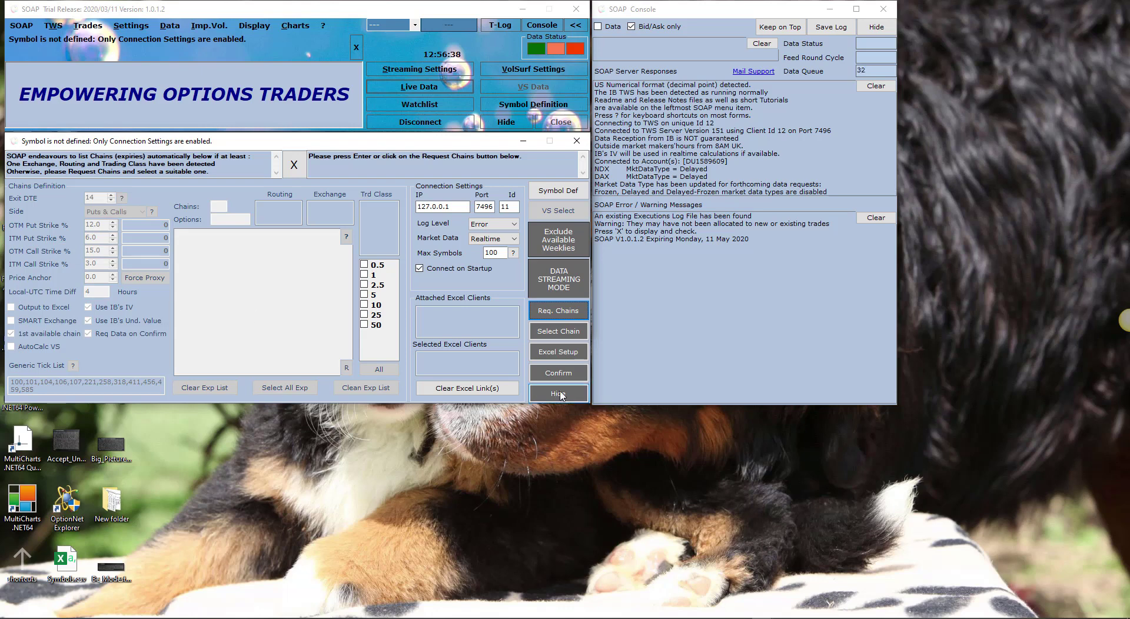
click(559, 393)
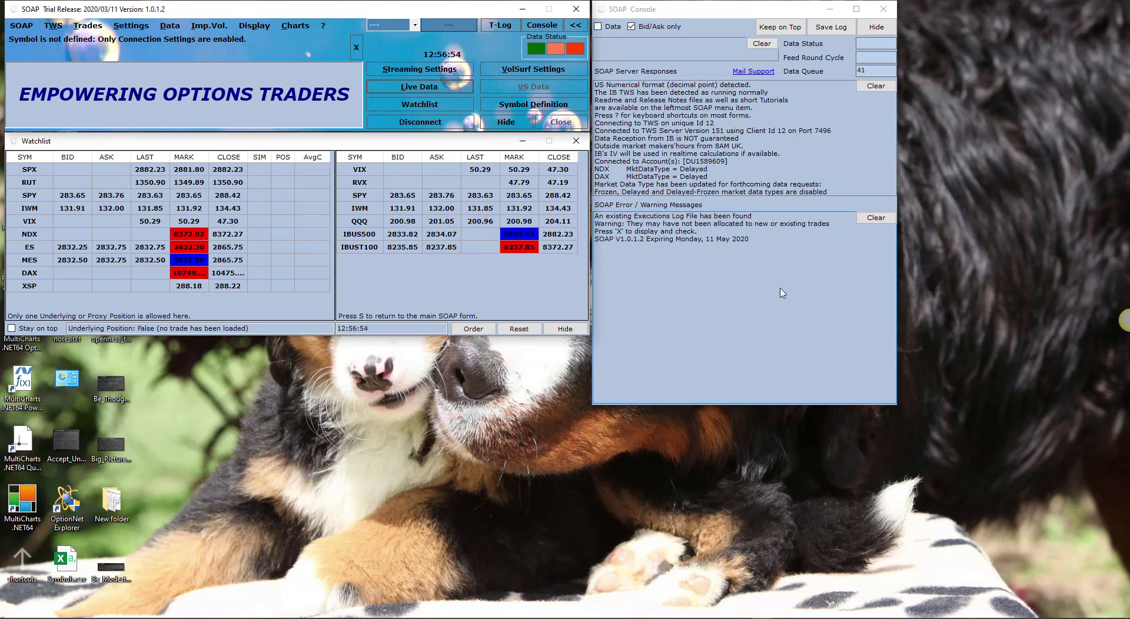
Clear the error messages and server responses in the SOAP Console, and hide the Console.
click(875, 218)
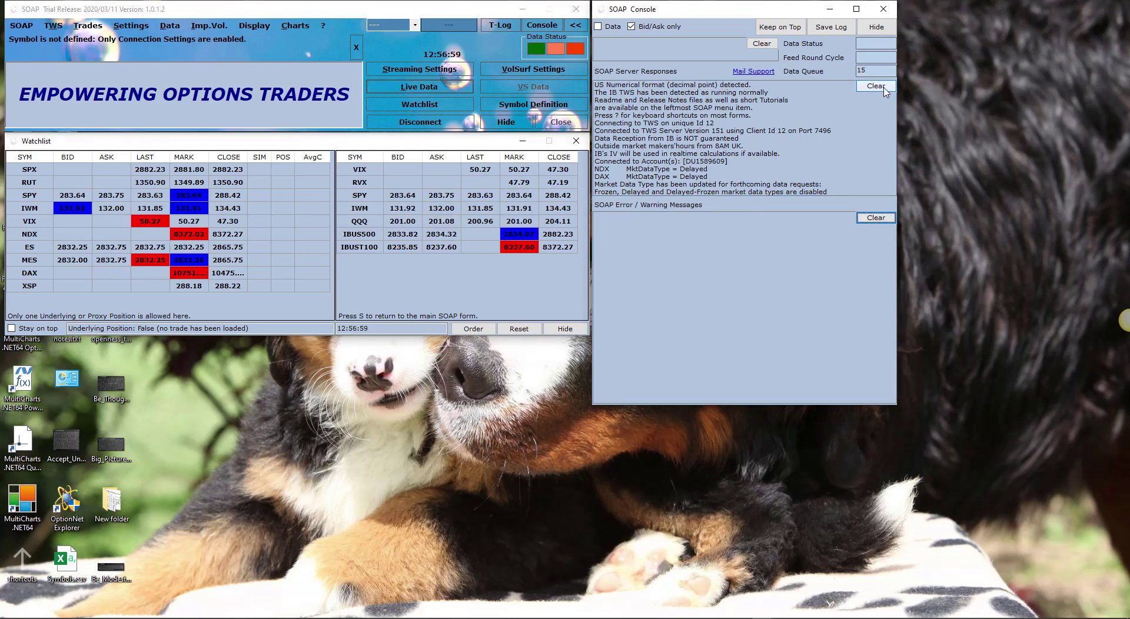
click(876, 86)
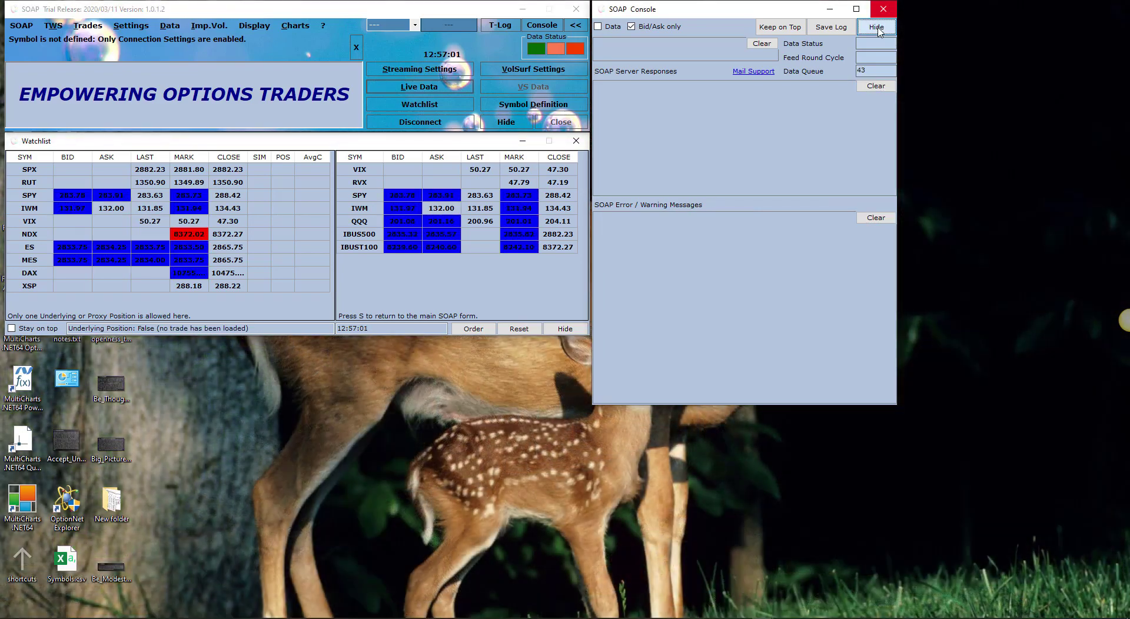
click(877, 28)
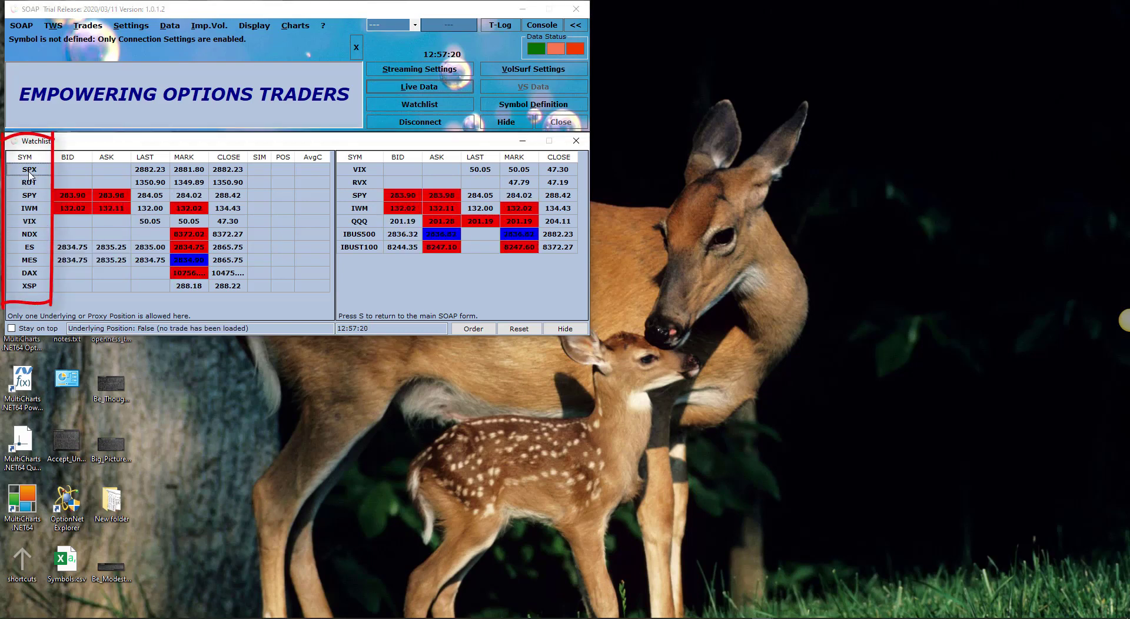
Load SPX from the watchlist and confirm its 202004M option chain with a strike interval of 25.
double_click(30, 170)
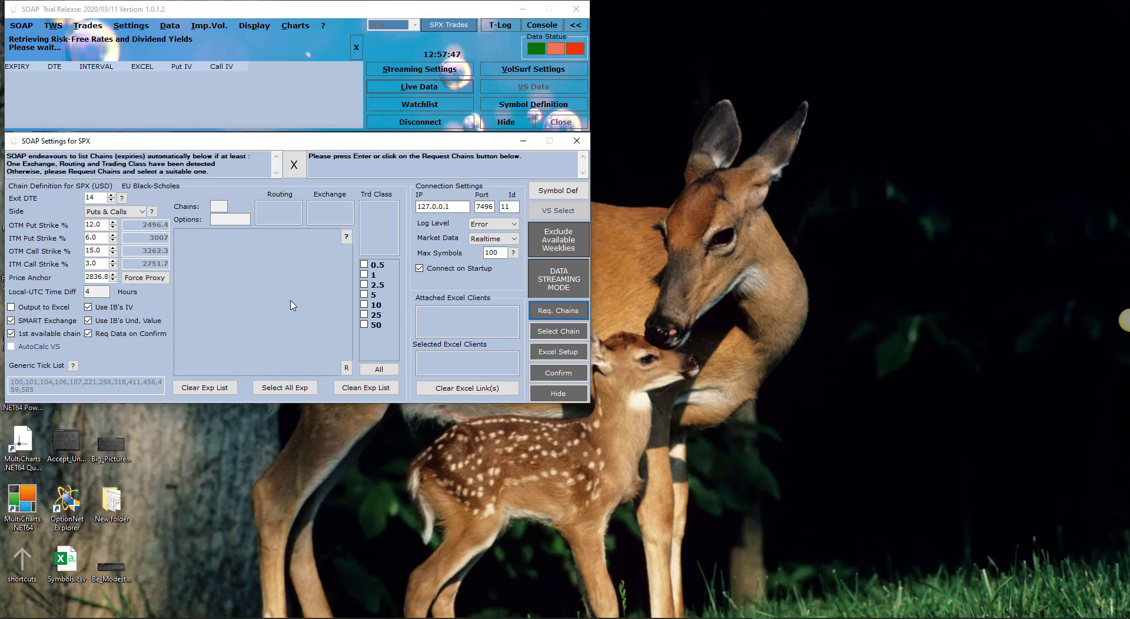
click(562, 312)
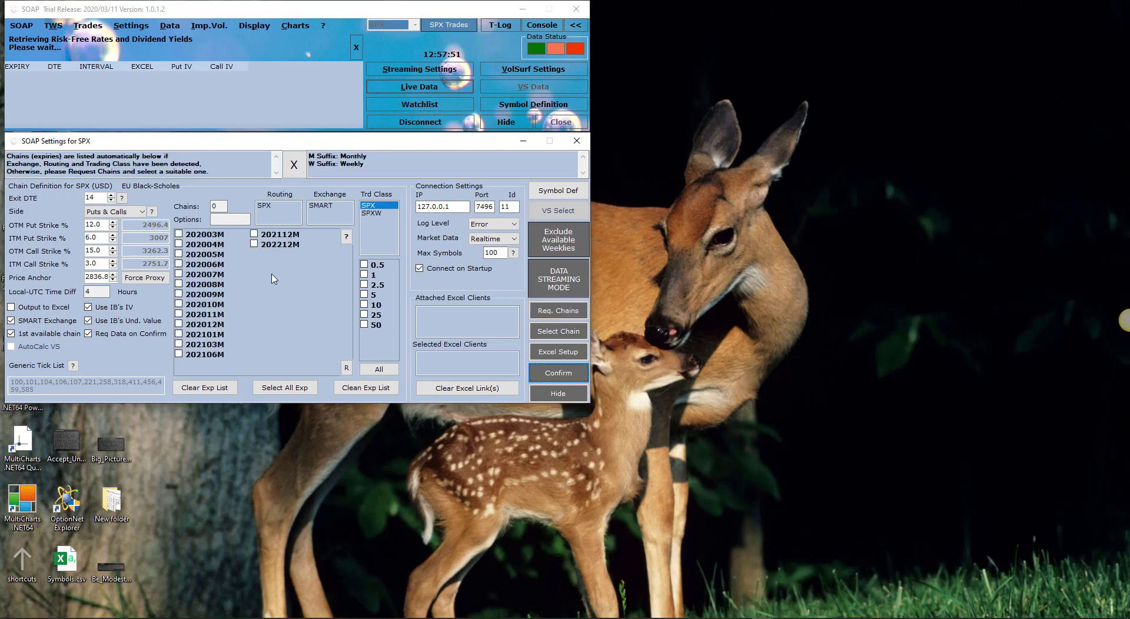
click(179, 243)
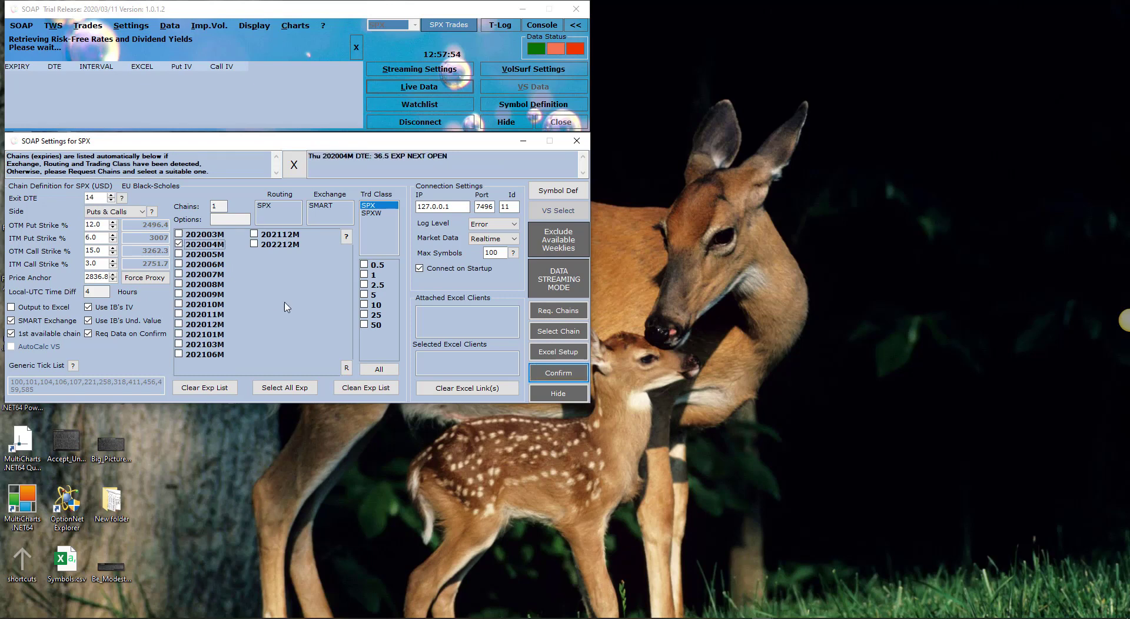
click(364, 316)
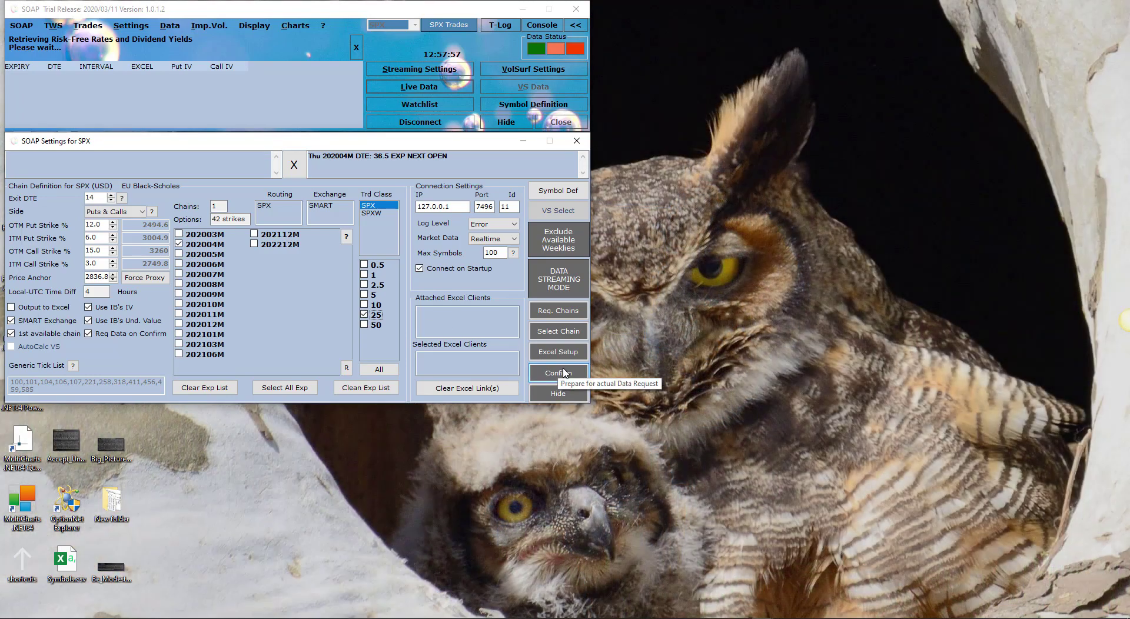
click(554, 375)
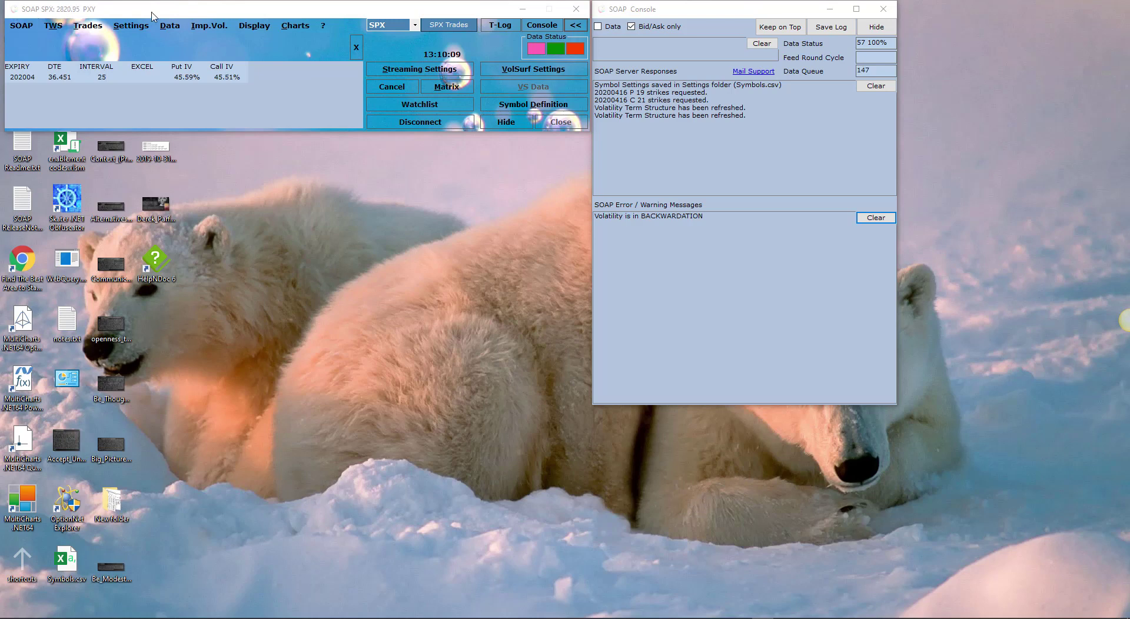
Open the Read Me First document and skim through its sections on setup and usage.
click(30, 29)
click(22, 26)
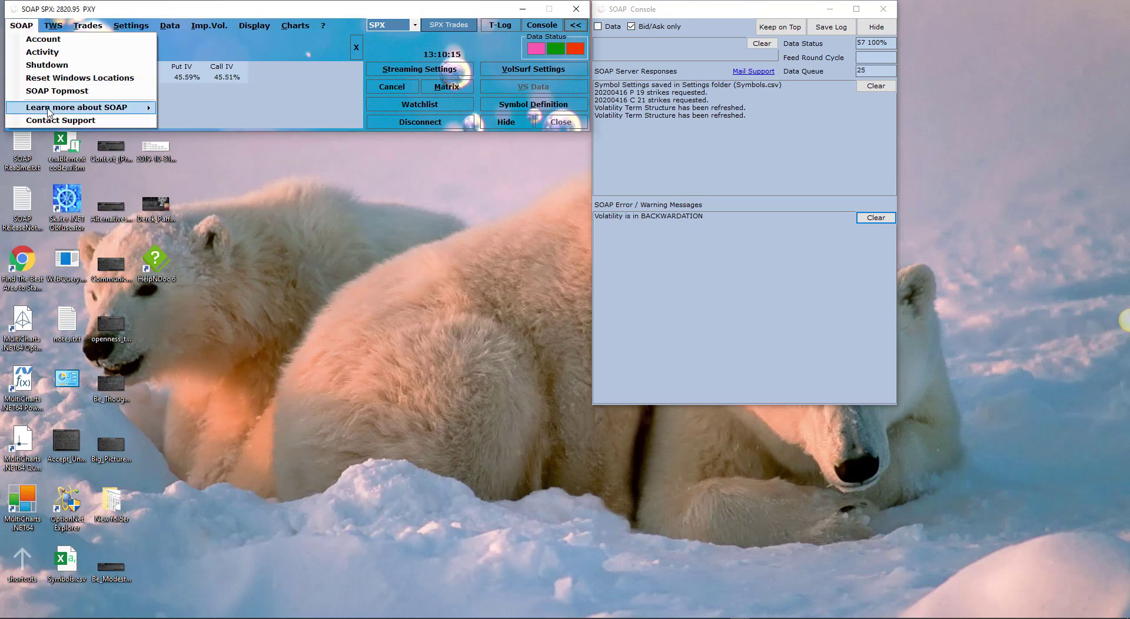
mouse_move(50, 110)
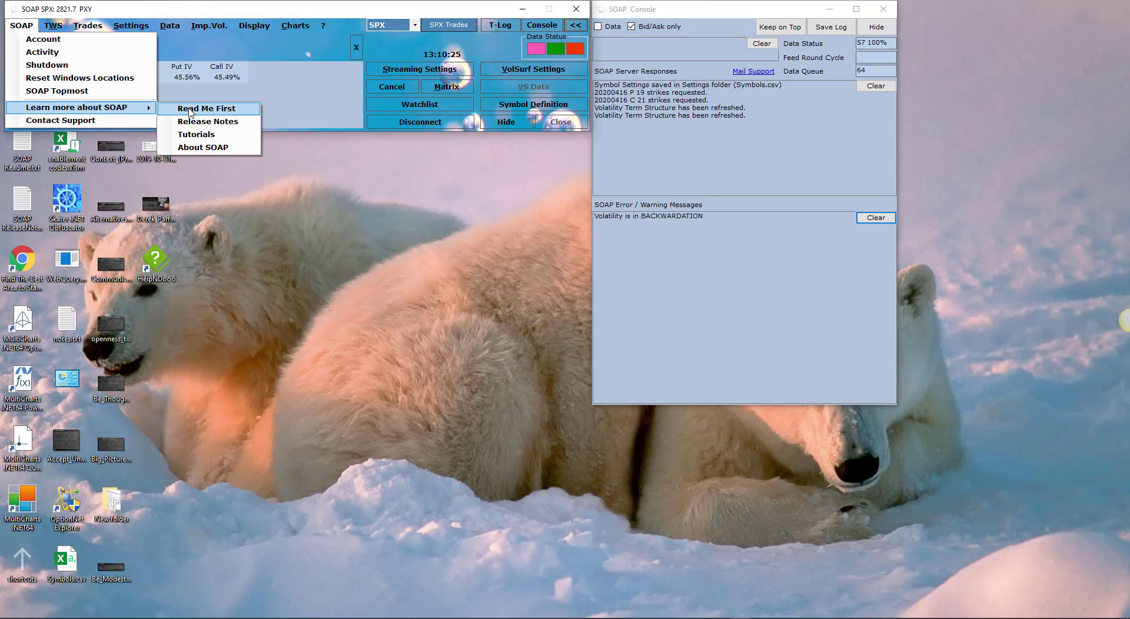
click(190, 110)
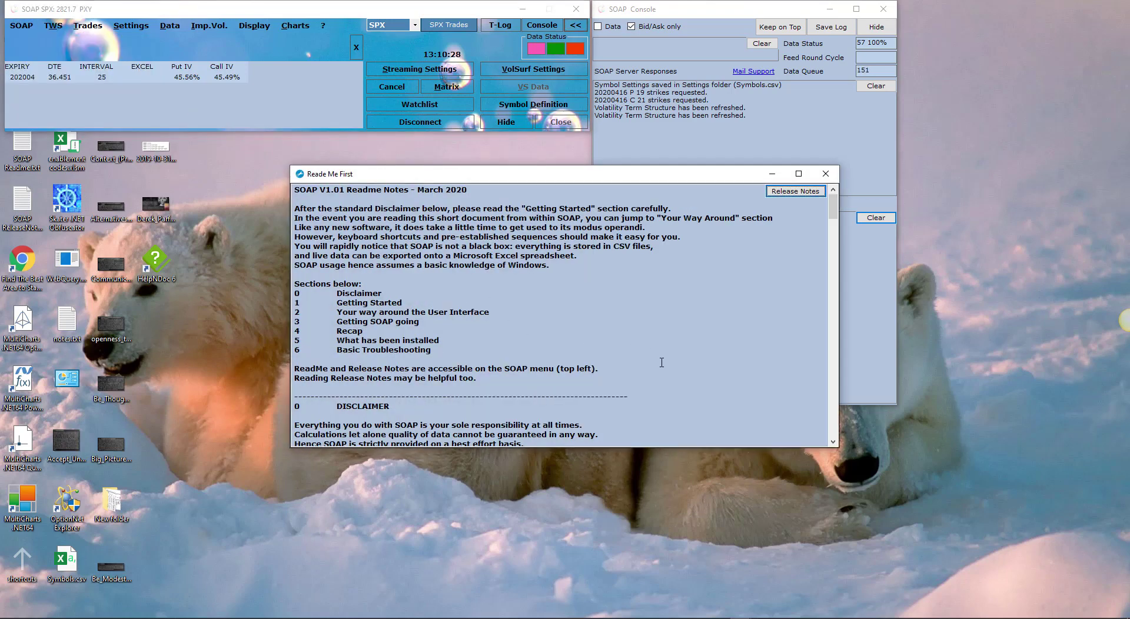
scroll(661, 363, down, 20)
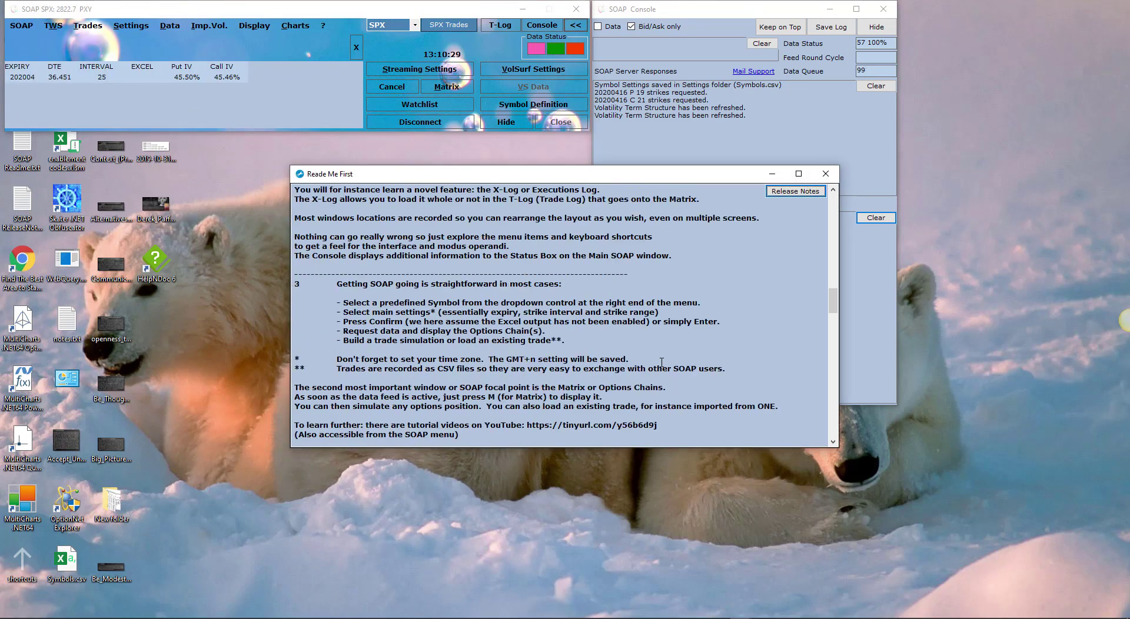
scroll(661, 362, down, 20)
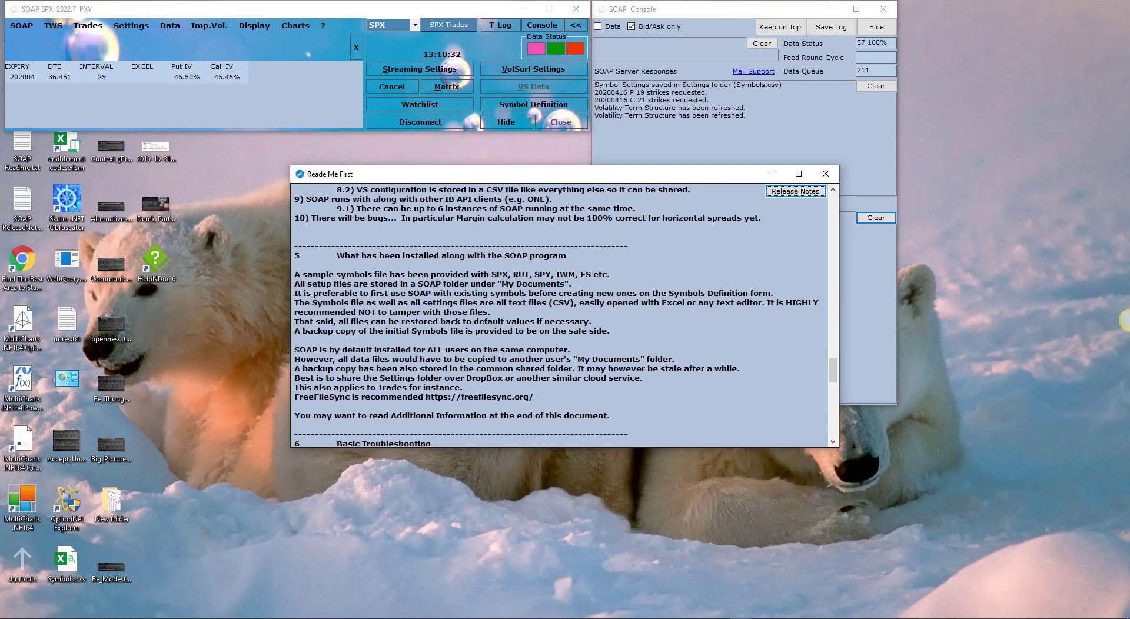
scroll(661, 362, up, 20)
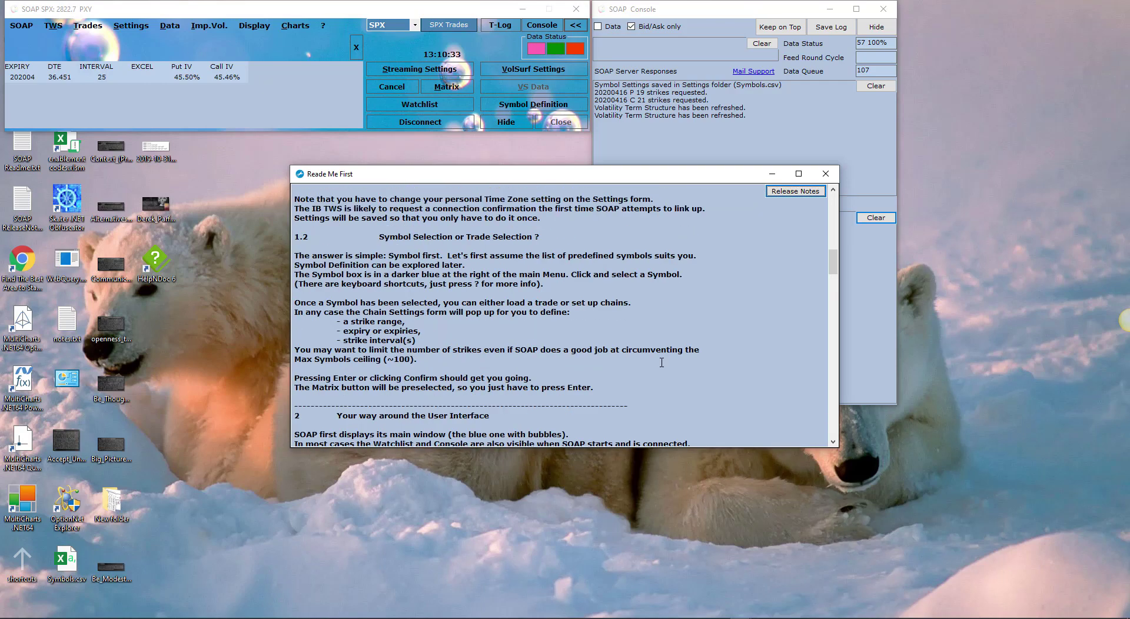
scroll(662, 363, up, 8)
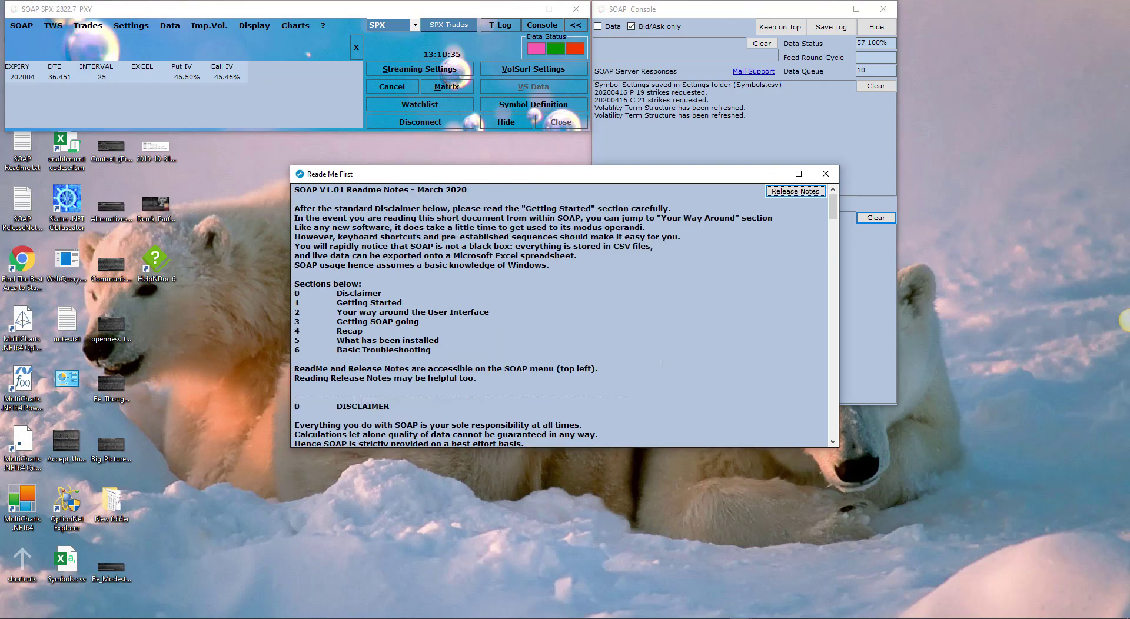
Skim the Release Notes from the Read Me window, return to the Read Me, and close it.
click(790, 194)
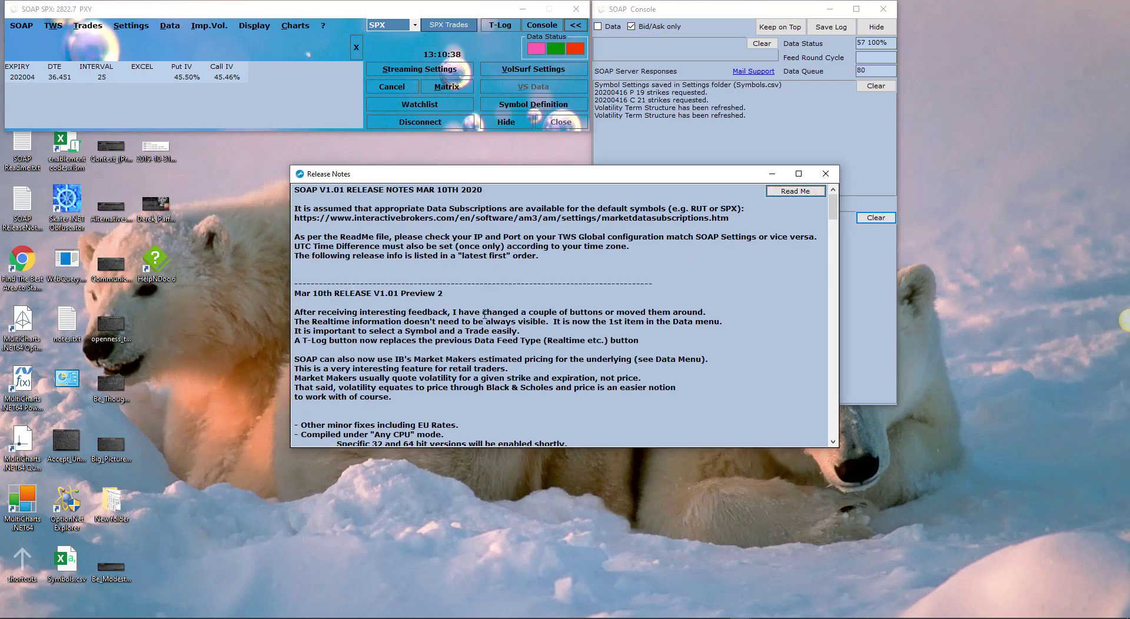
scroll(493, 356, down, 15)
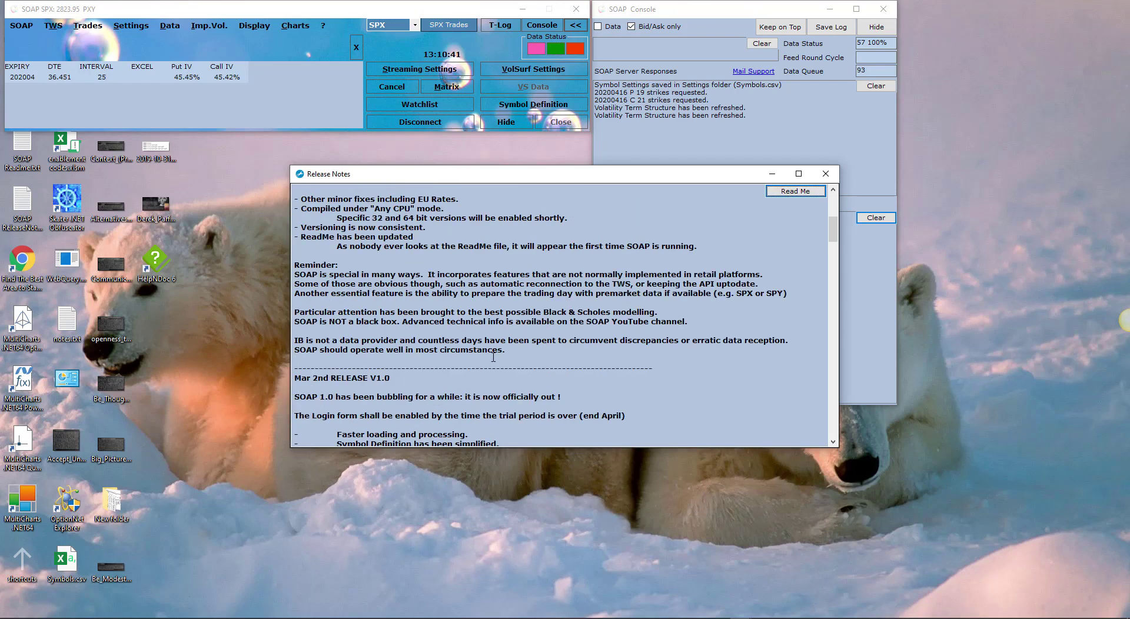
scroll(493, 357, down, 10)
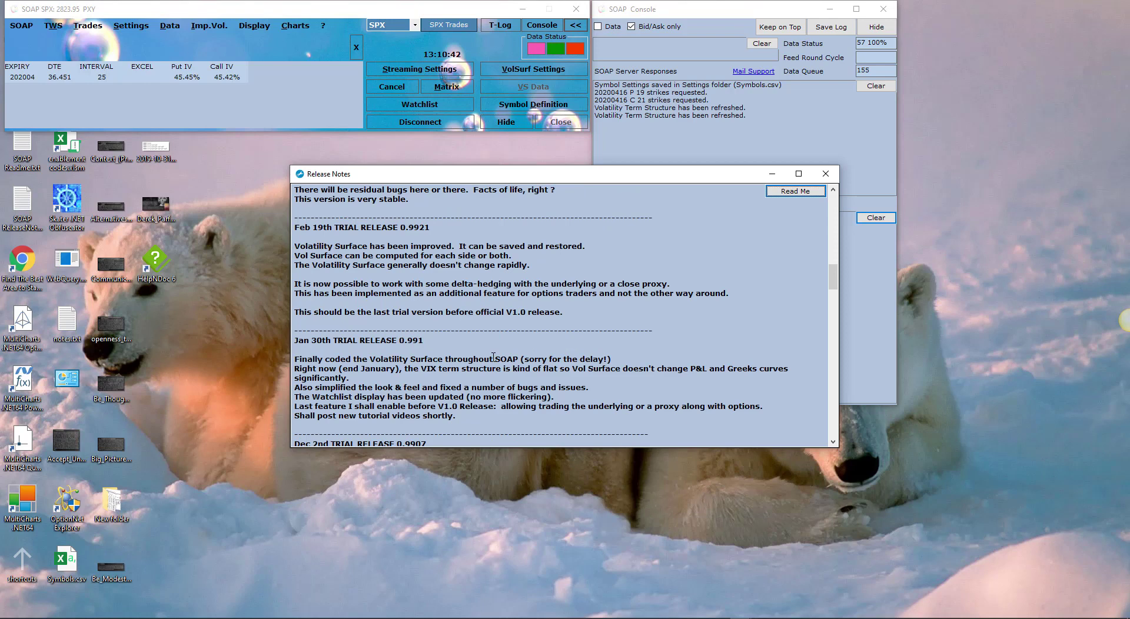
scroll(493, 356, up, 20)
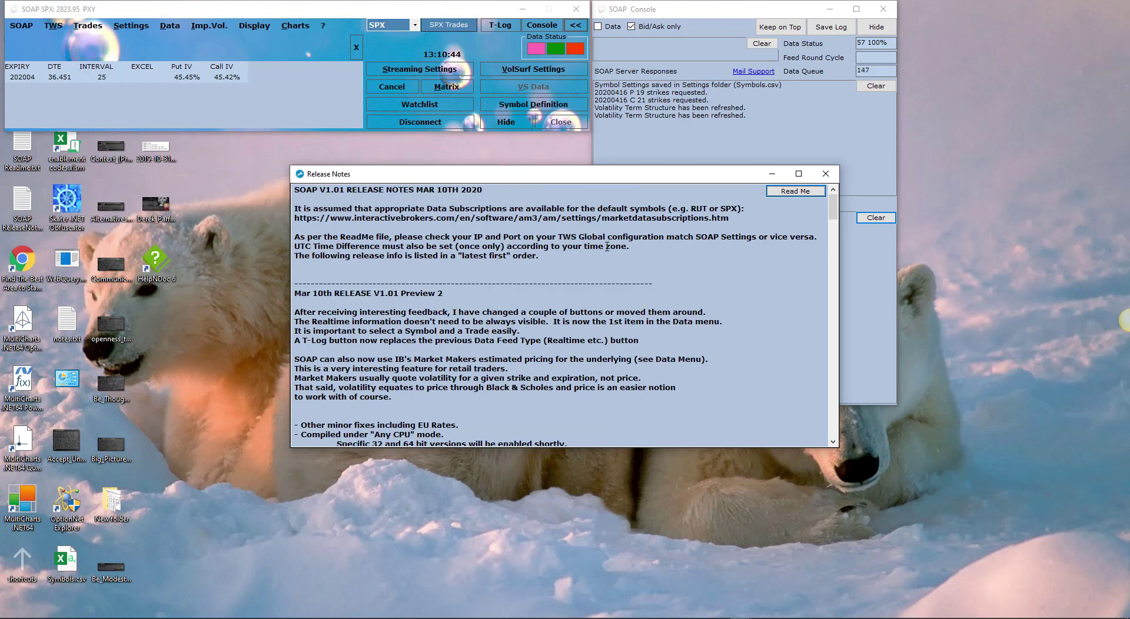
click(794, 191)
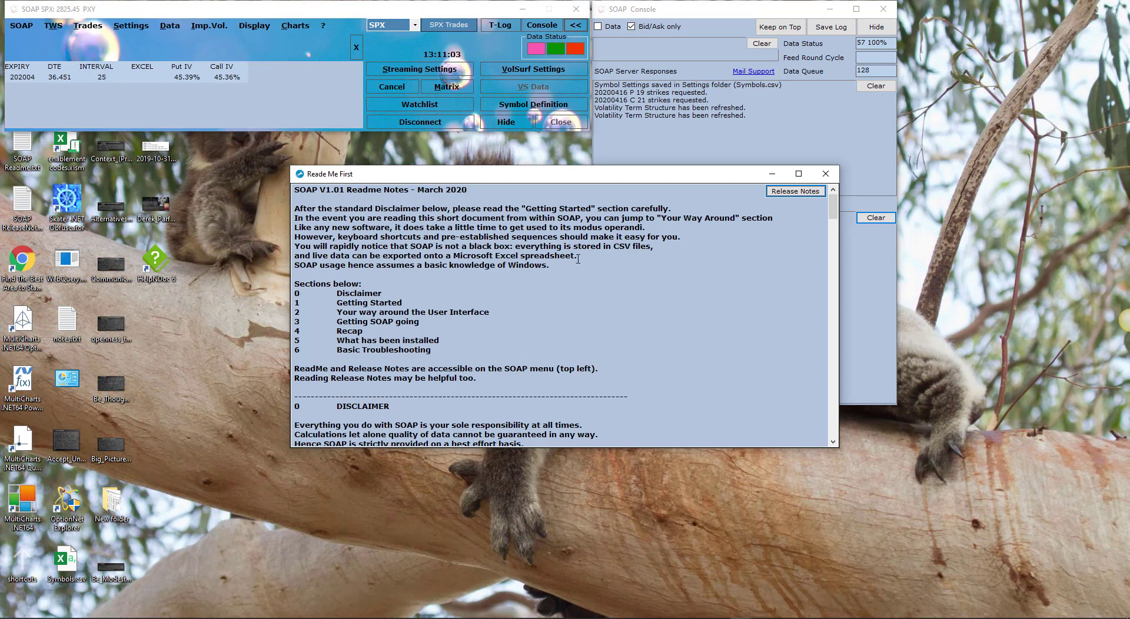
click(827, 175)
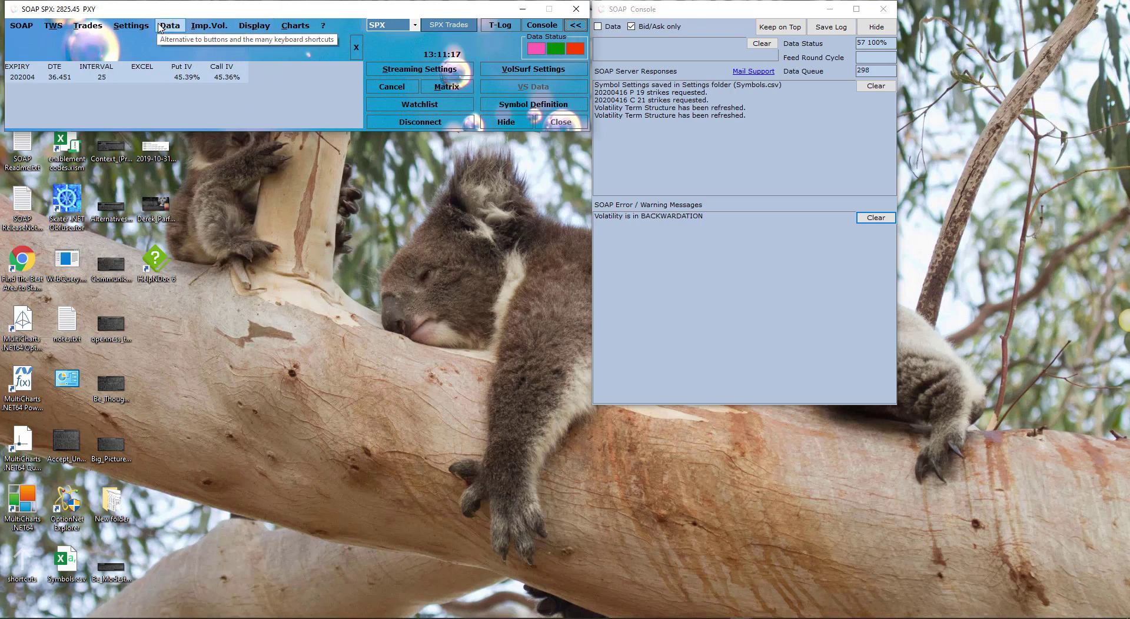
View the web data on rates, volatility and dividend yields, compare US and EU short-term rates, and hide the form.
click(121, 26)
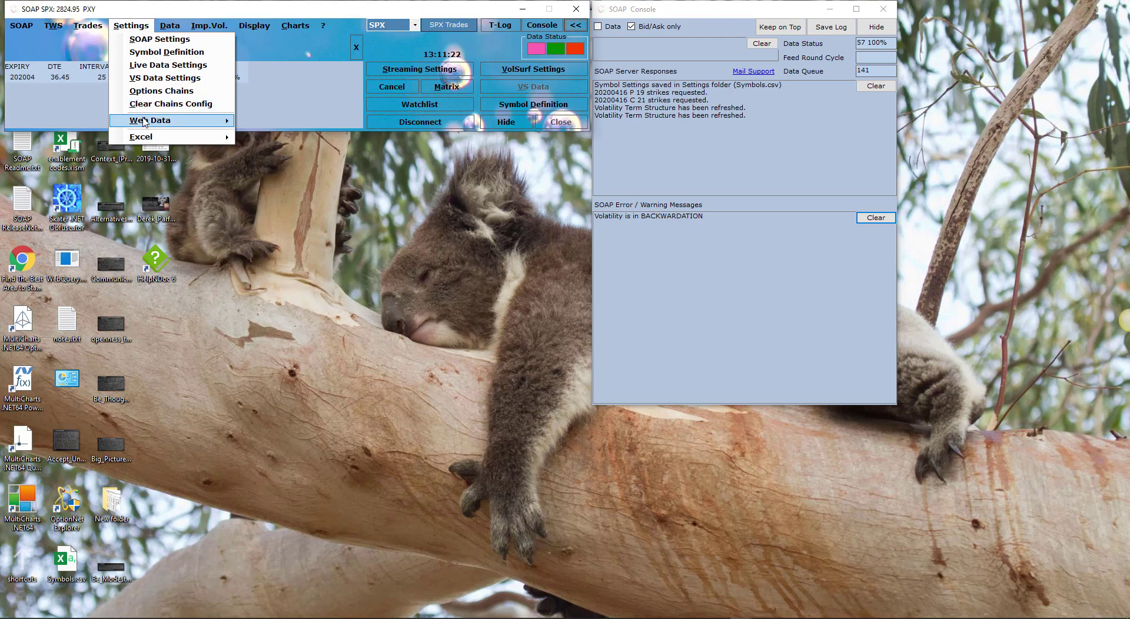
mouse_move(145, 122)
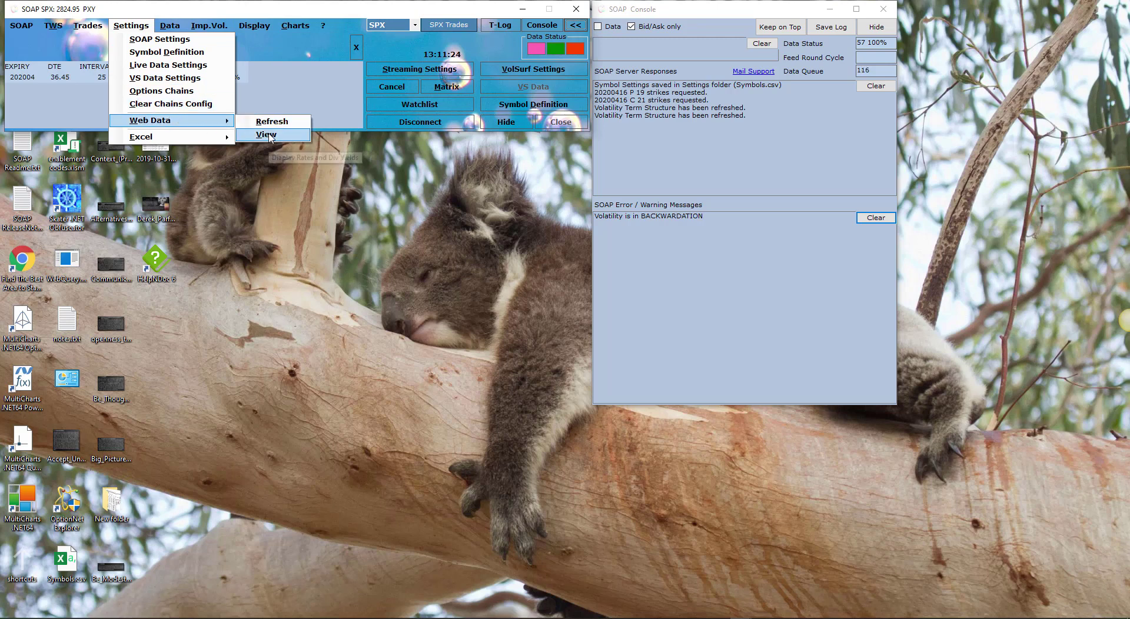
click(270, 135)
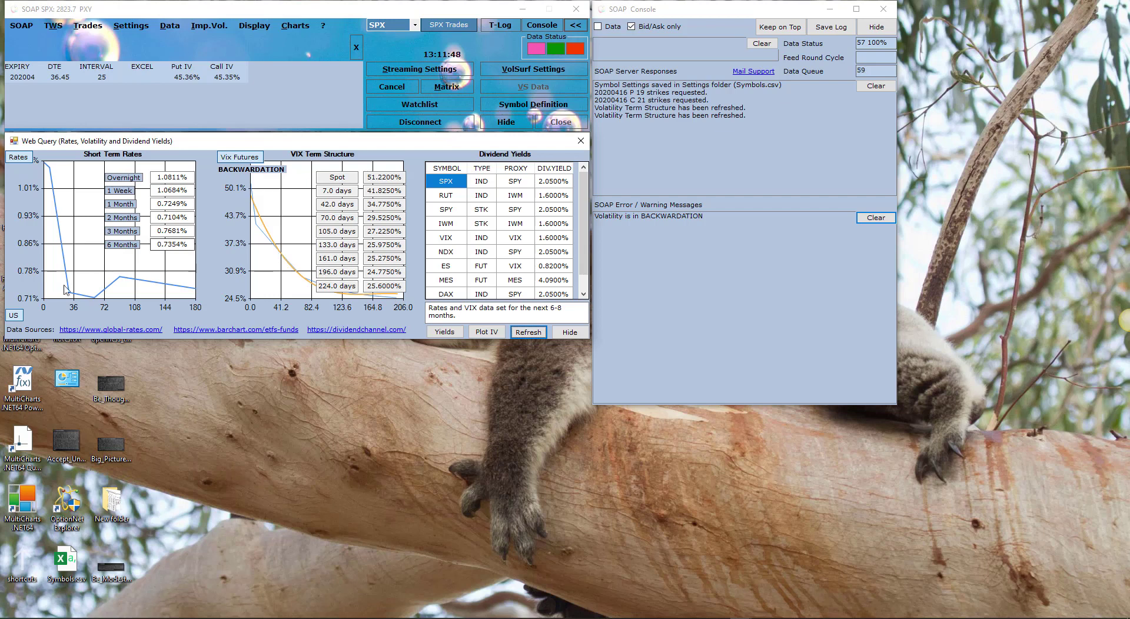
click(15, 315)
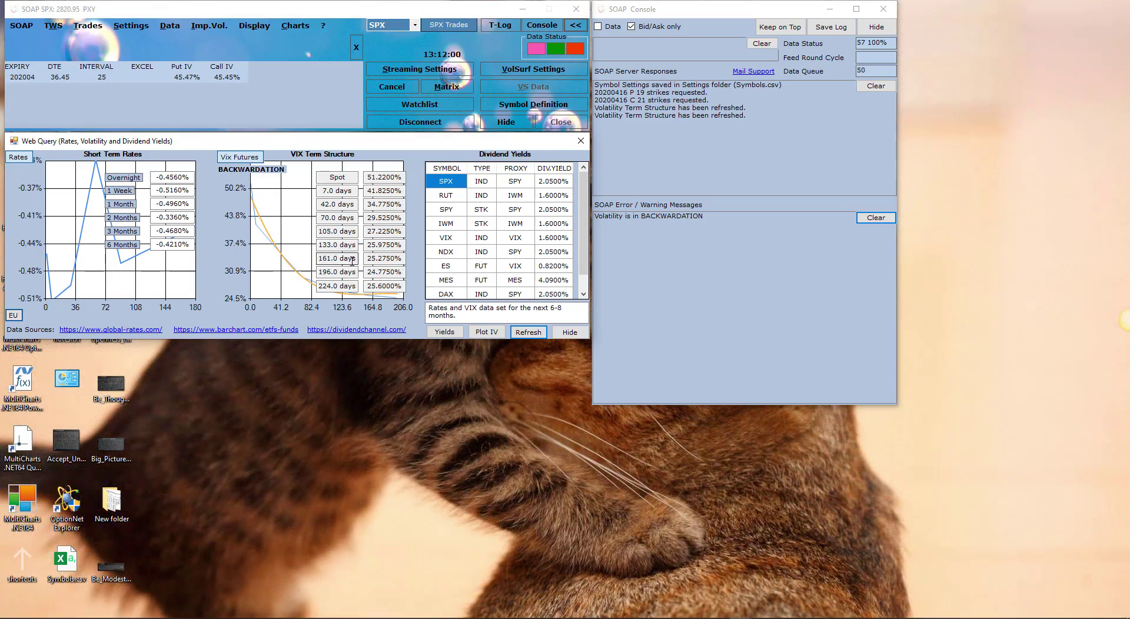
click(12, 316)
click(570, 333)
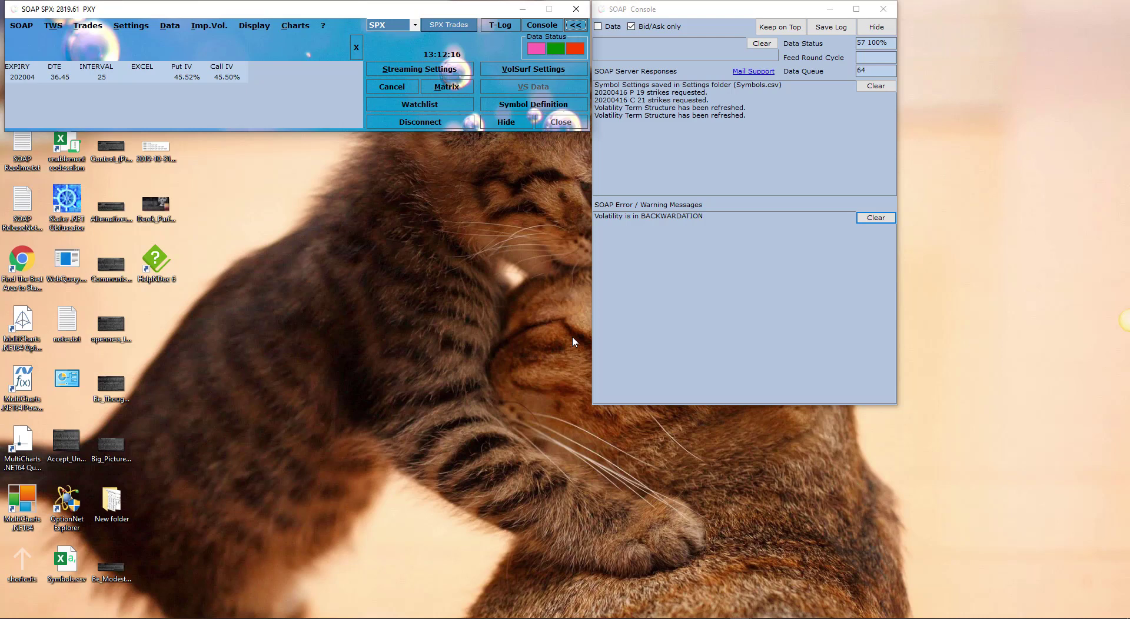
Try to open the Matrix for SPX and check the error messages in the Console.
click(461, 87)
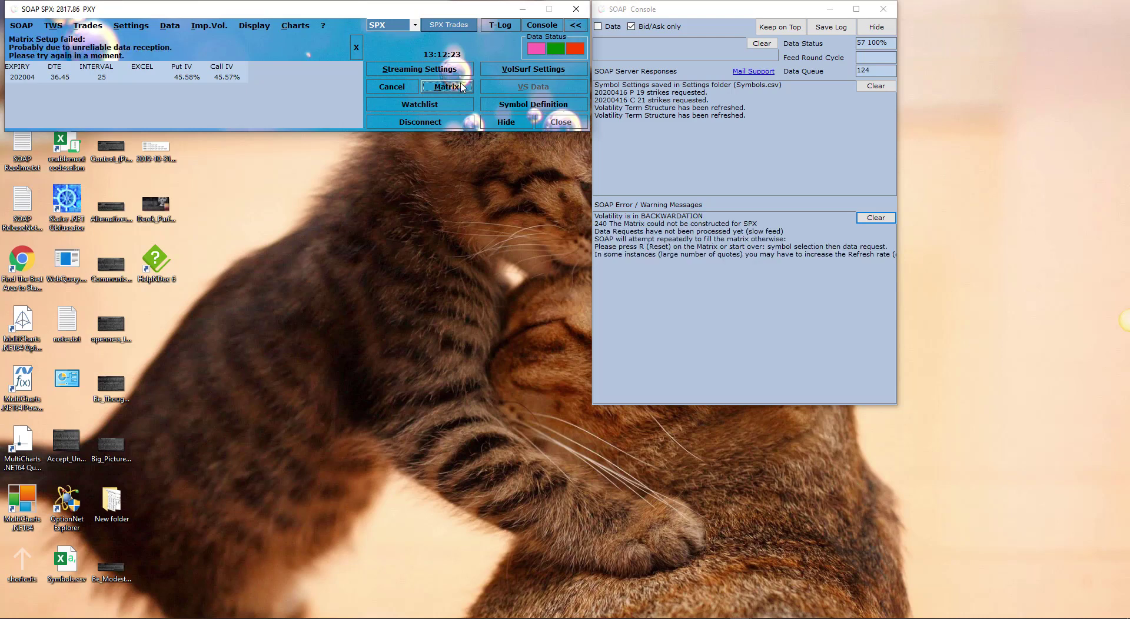
click(654, 238)
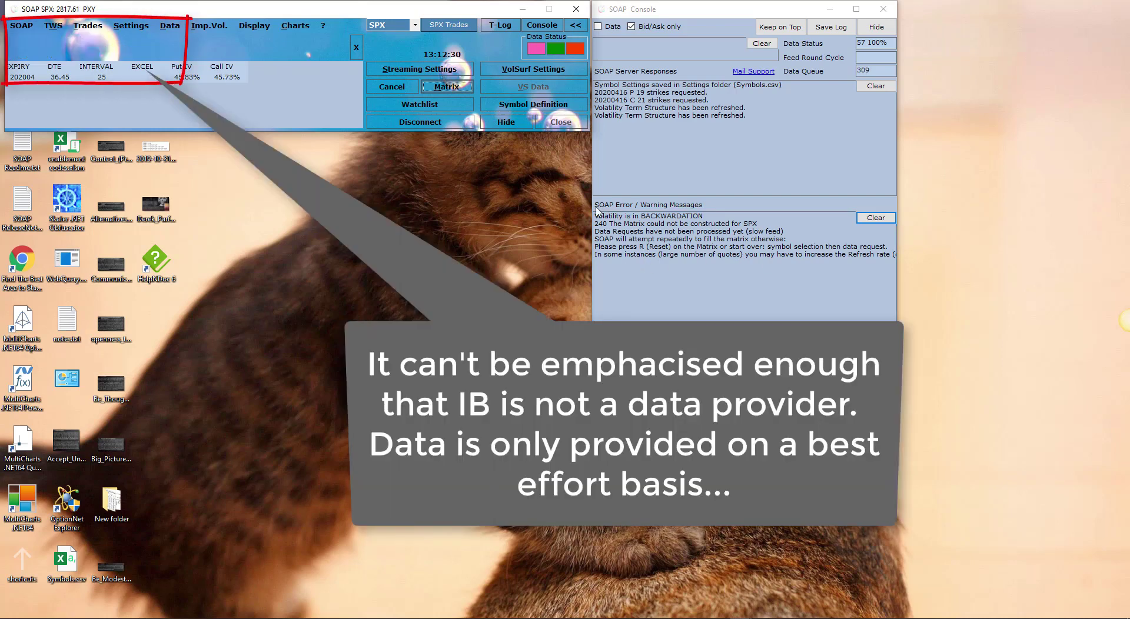
Cancel the live data stream and request the SPX 202004M chain again with a strike interval of 25.
click(396, 88)
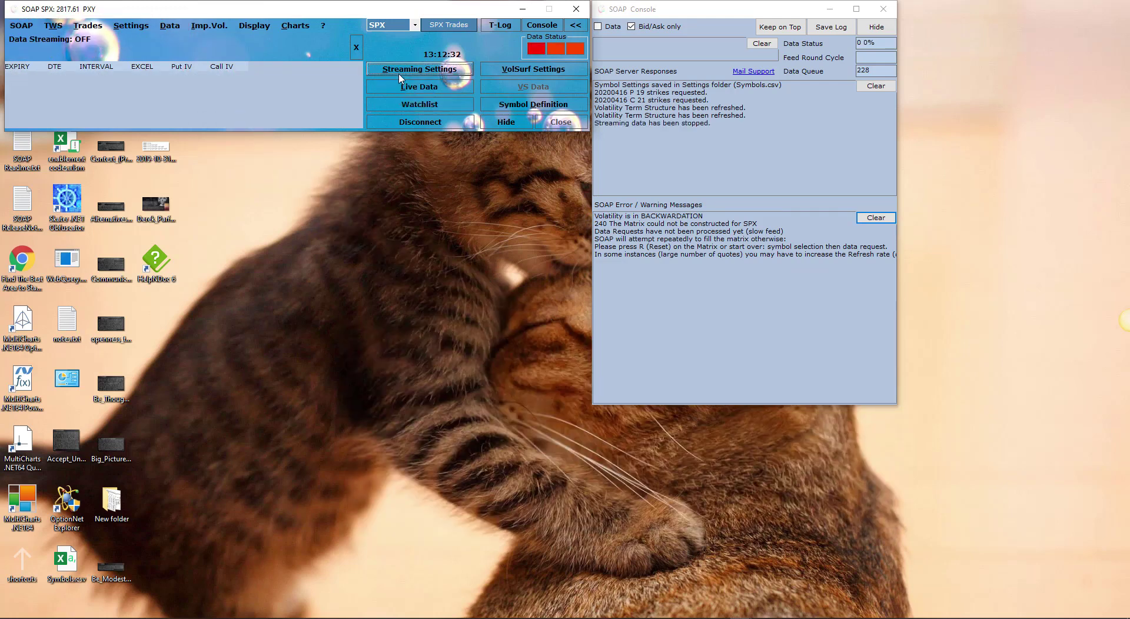
click(403, 70)
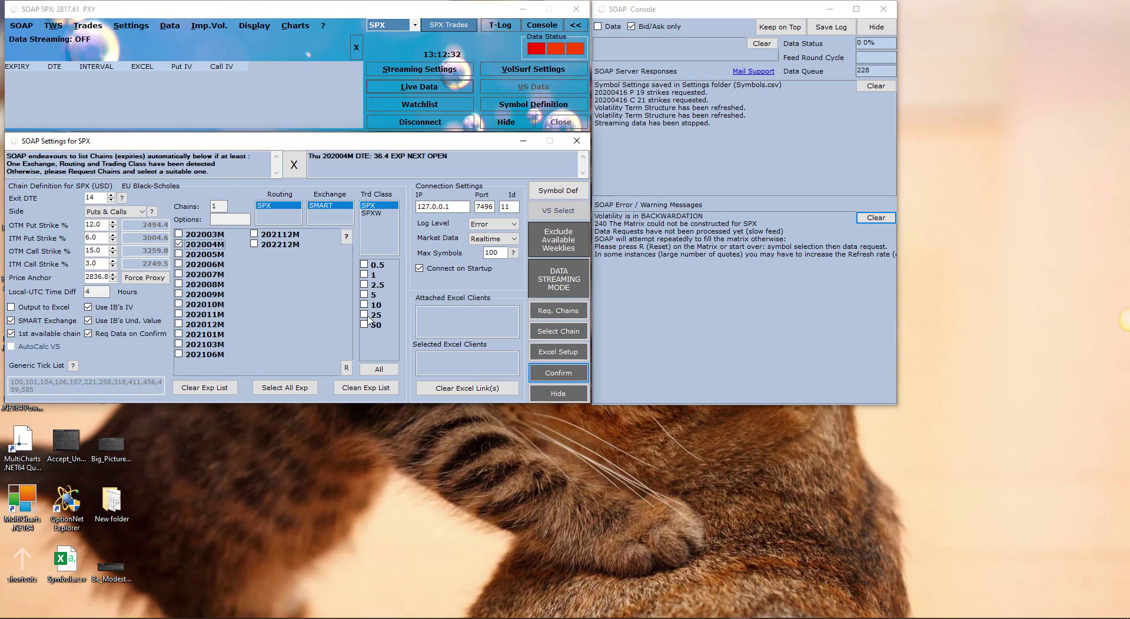
click(364, 315)
click(555, 375)
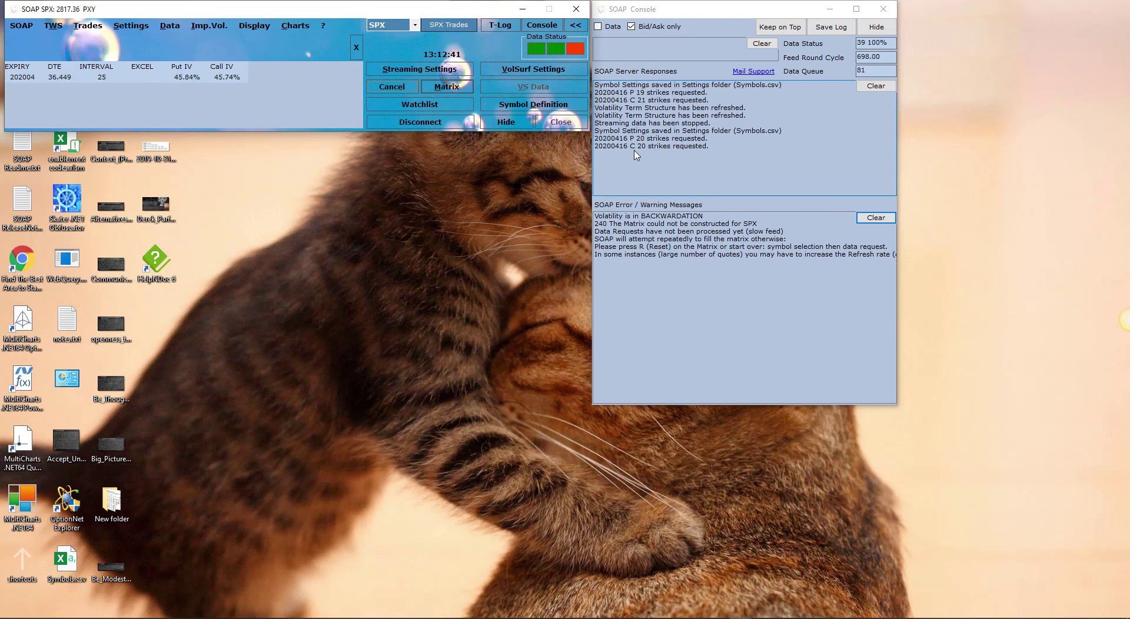
Open the SPX Matrix and simulate a put butterfly with 1 at strike 2700, -2 at 2650 and 1 at 2575.
click(447, 87)
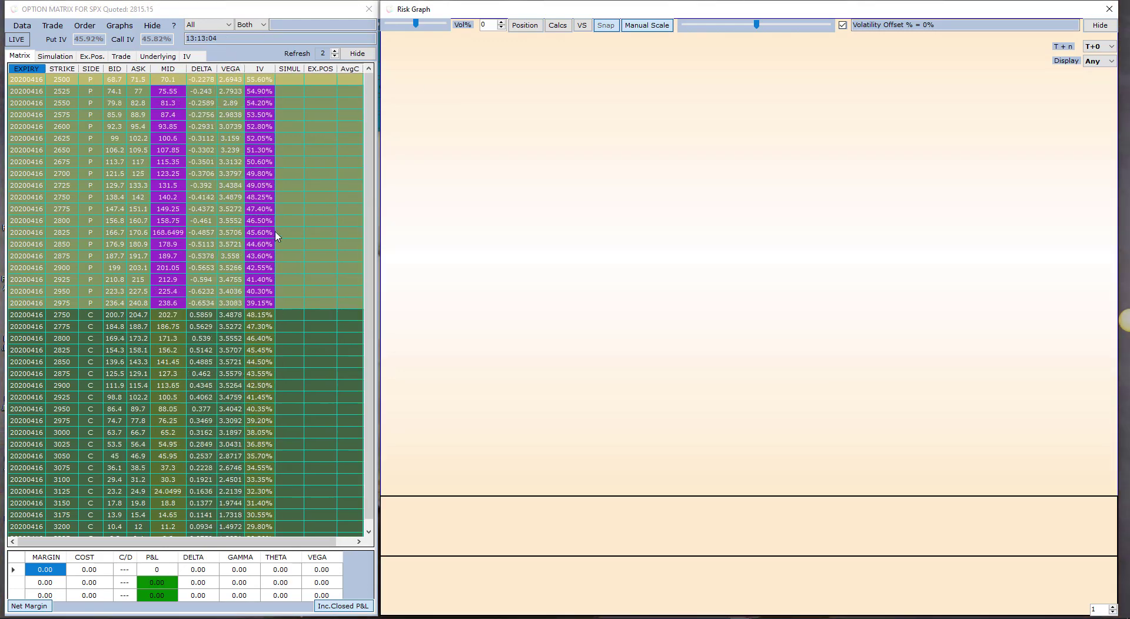
click(287, 176)
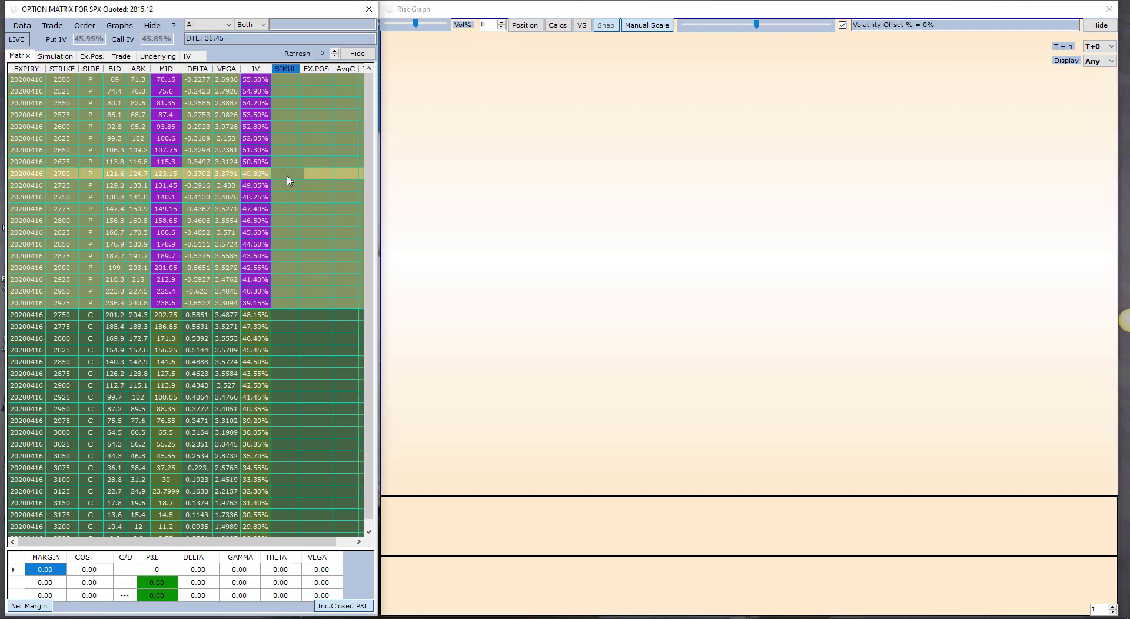
text(1)
key(Up)
key(Up)
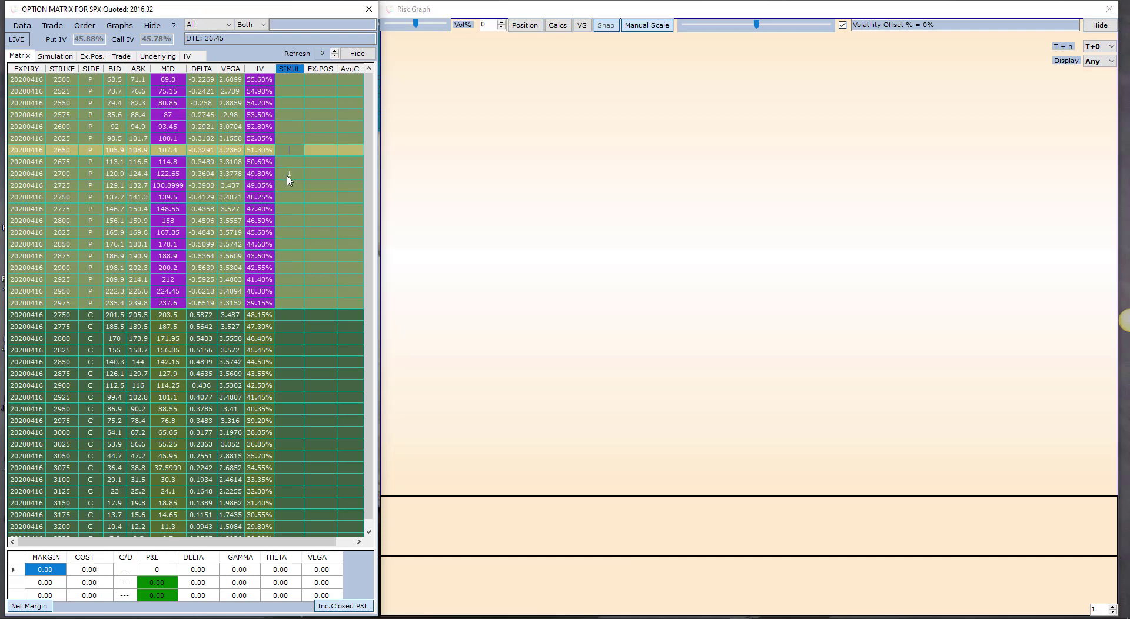
text(-2)
key(Up)
key(Up)
key(Up)
text(1)
key(Down)
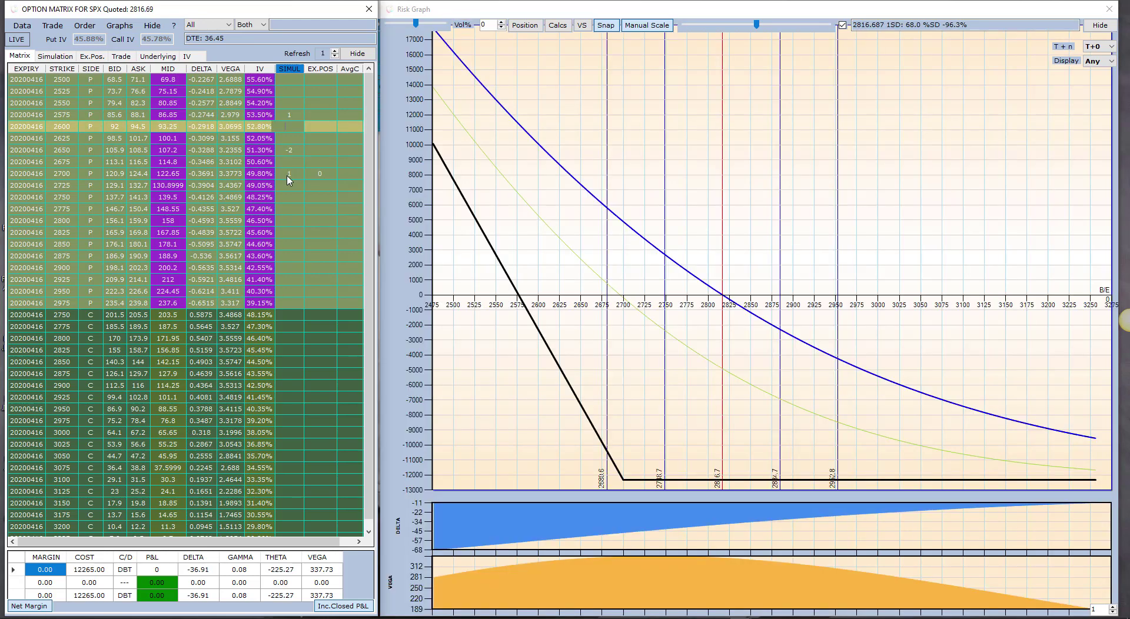
key(Return)
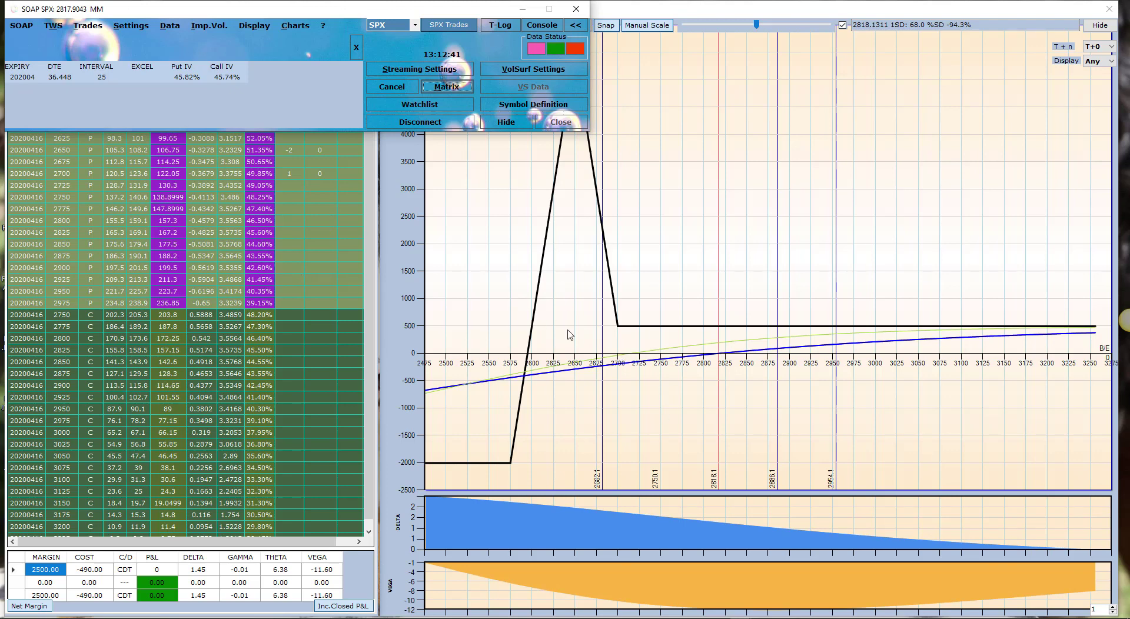
click(612, 395)
click(612, 393)
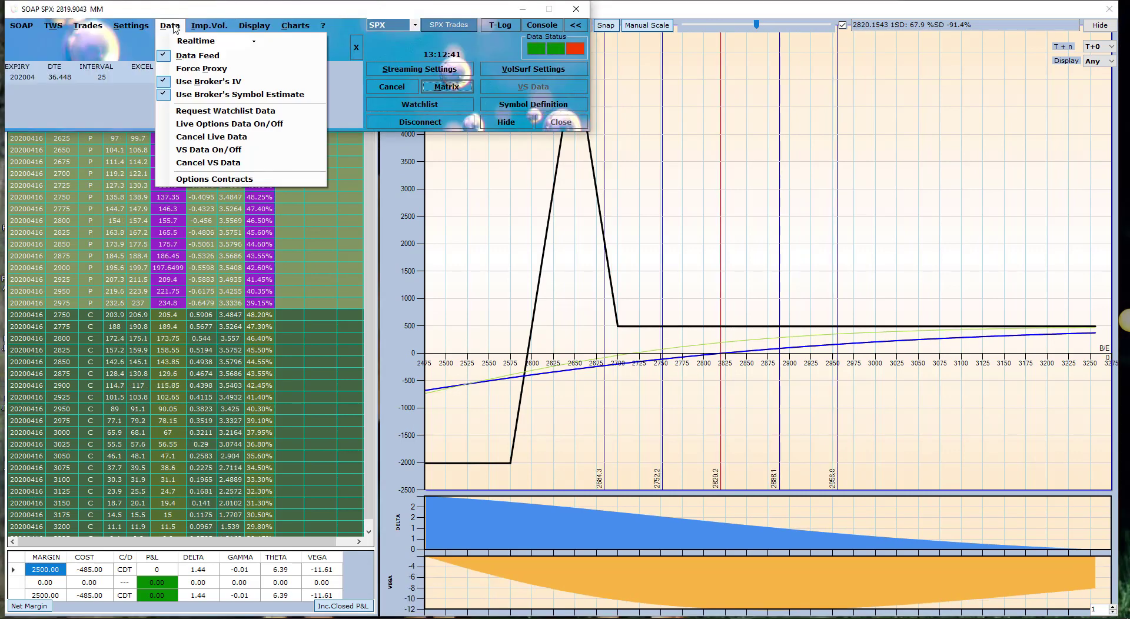
mouse_move(135, 30)
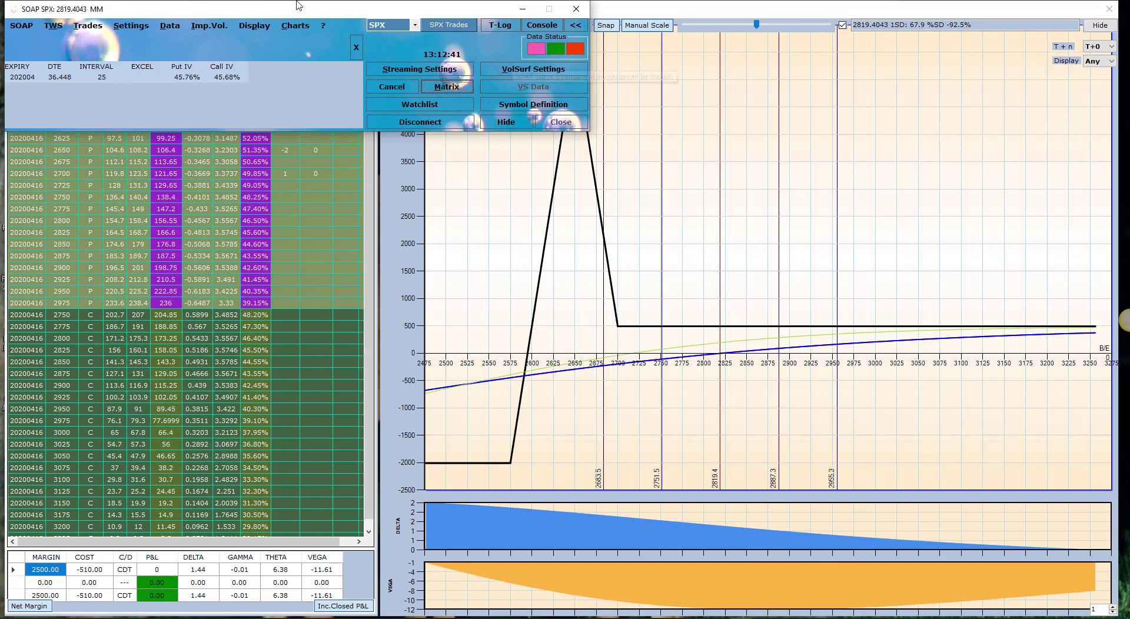
Display the Keyboard Shortcuts list, skim the shortcuts for the SOAP and Settings forms, and hide it.
click(323, 26)
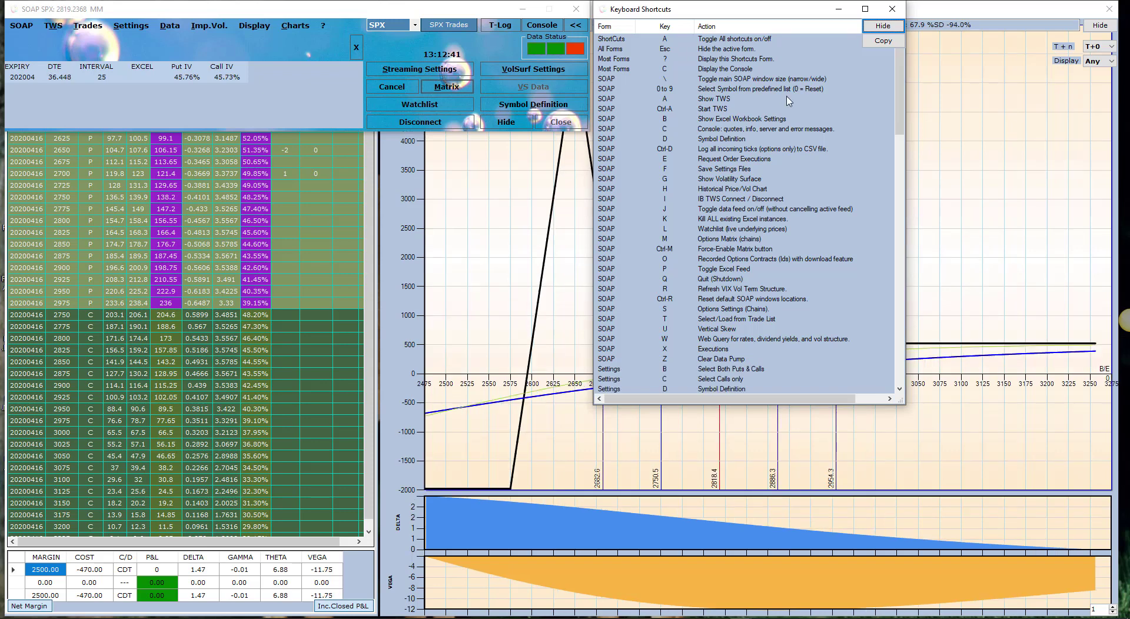
scroll(794, 194, down, 15)
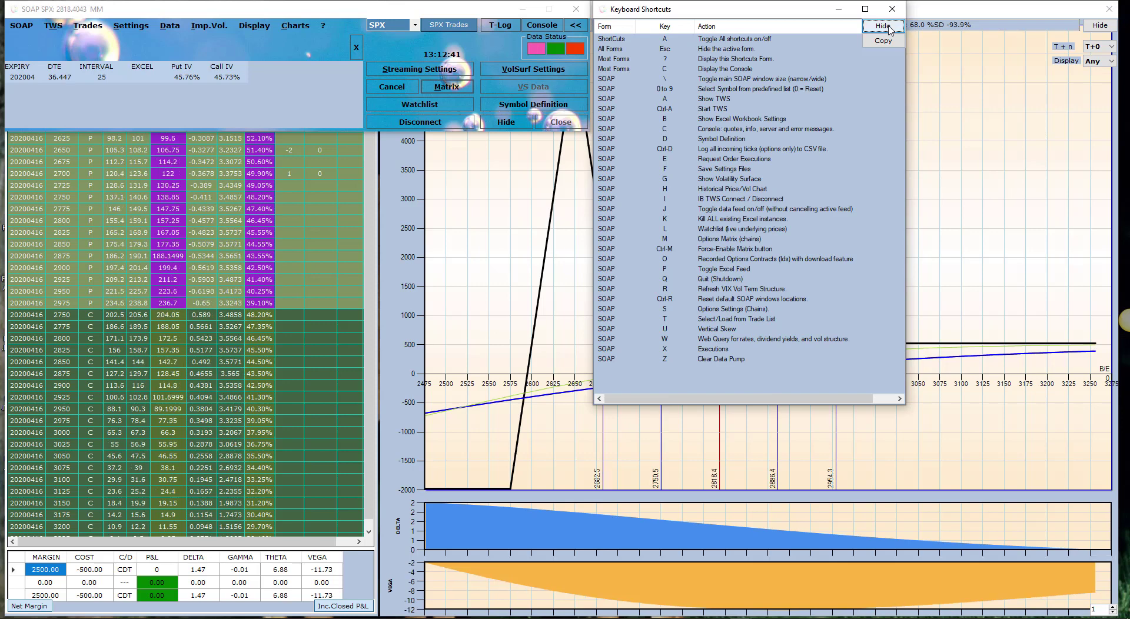
click(882, 26)
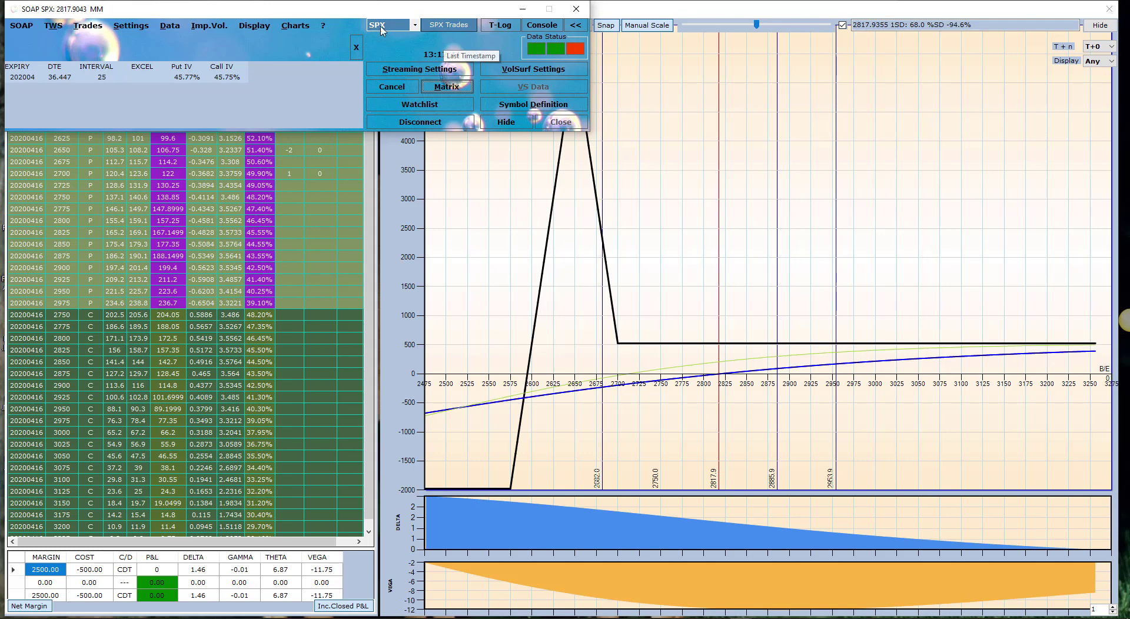
Load SPX MAR SPX RHINO REG from the saved SPX trades, review its trade log, and hide the log form.
click(446, 26)
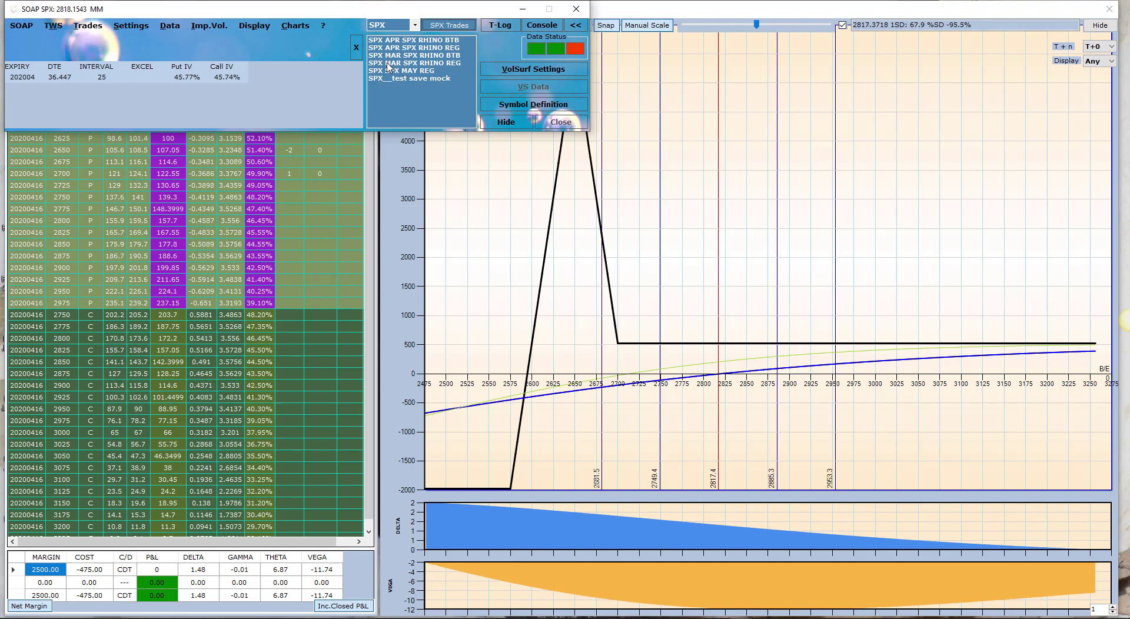
click(388, 64)
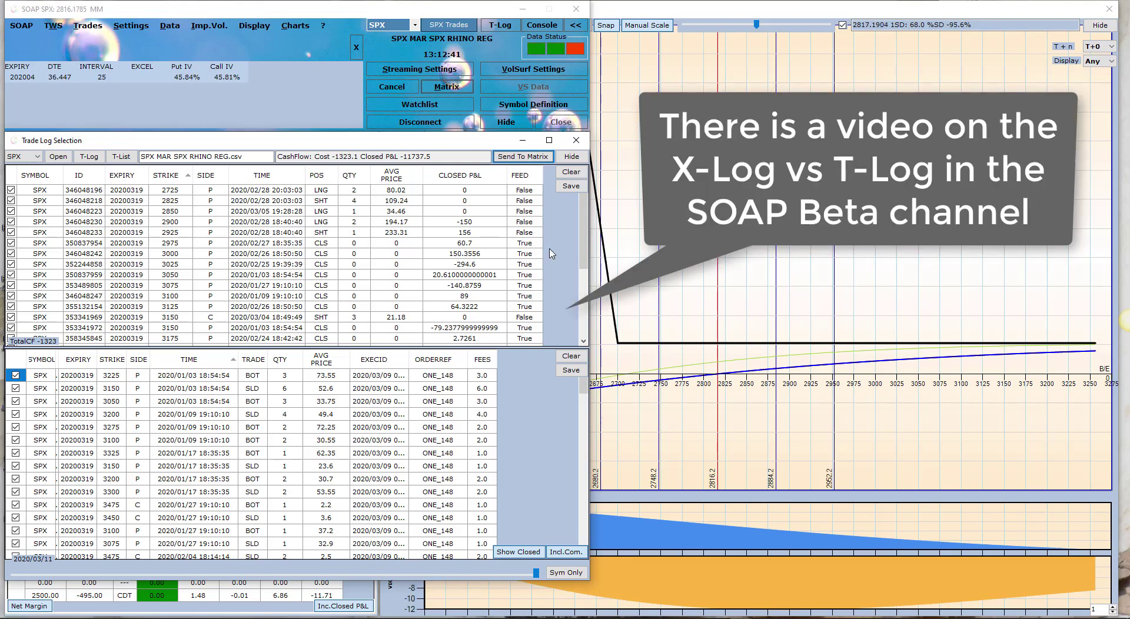
click(569, 157)
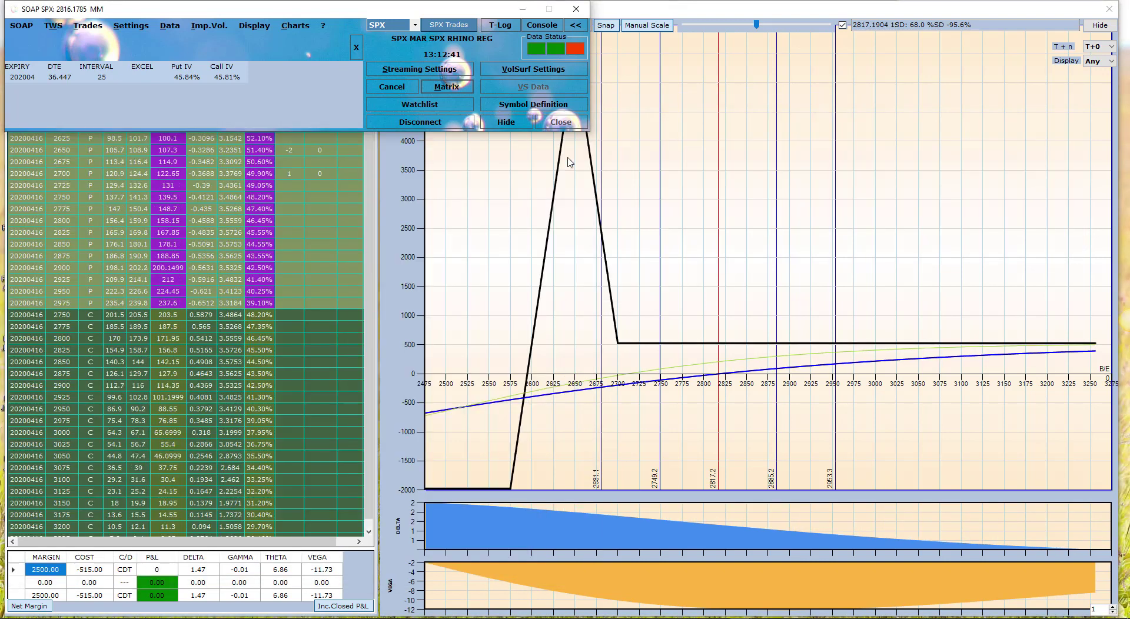